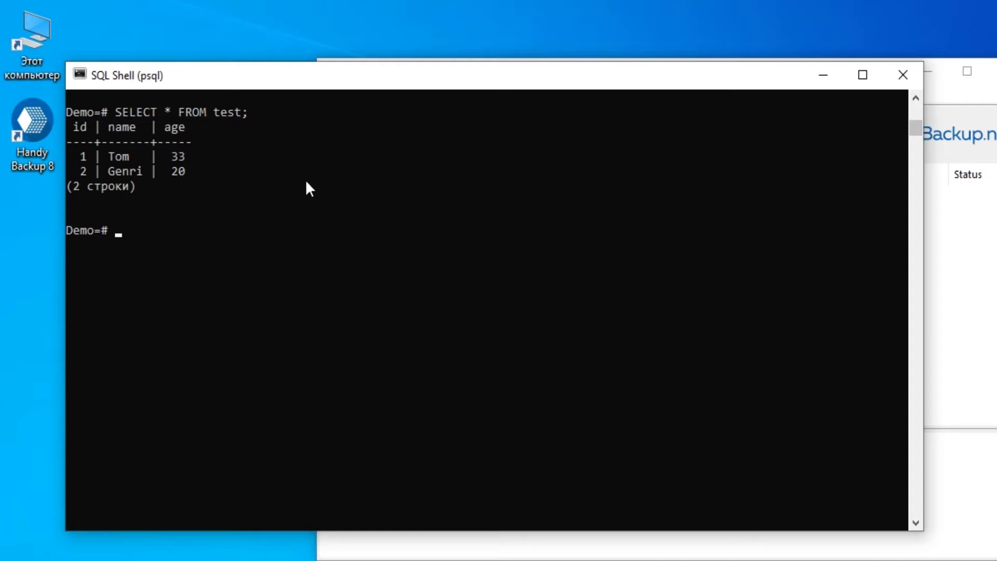
Bring the Handy Backup window forward beside the psql listing of the test table.
{"action": "left_click", "coordinate": [946, 276]}
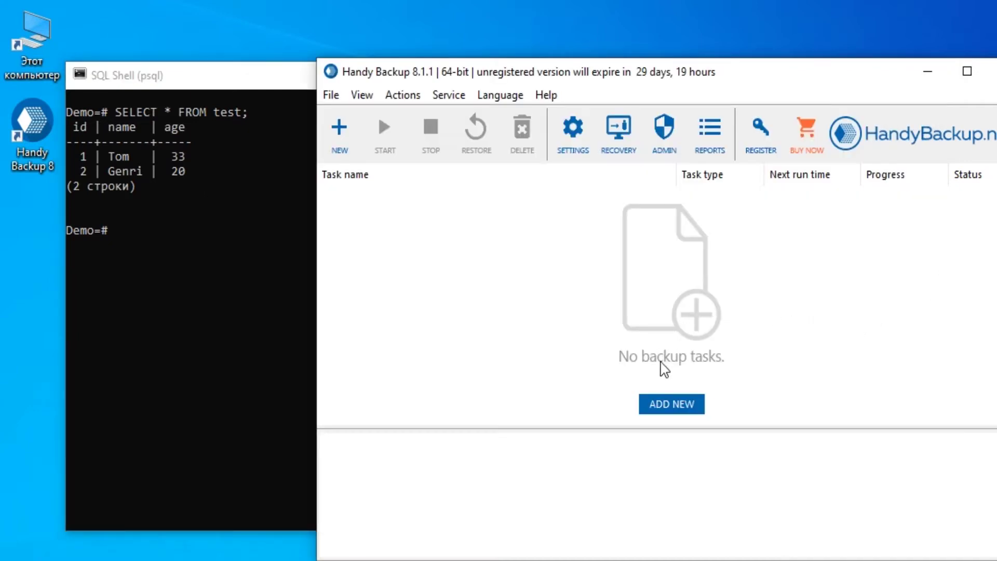
Start a new advanced-mode backup task and open the PostgreSQL source under Database.
{"action": "left_click", "coordinate": [663, 409]}
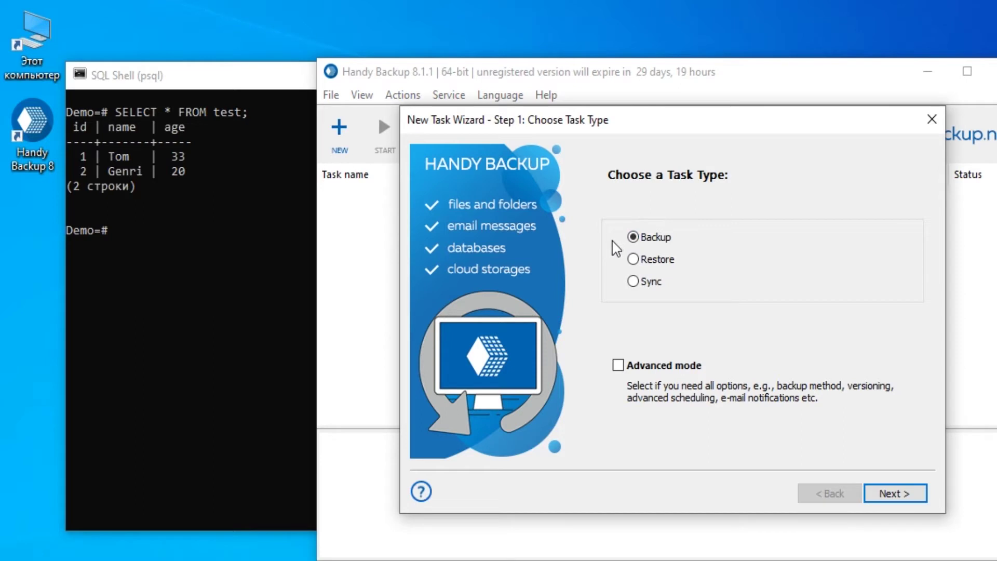
{"action": "left_click", "coordinate": [618, 365]}
{"action": "left_click", "coordinate": [896, 495]}
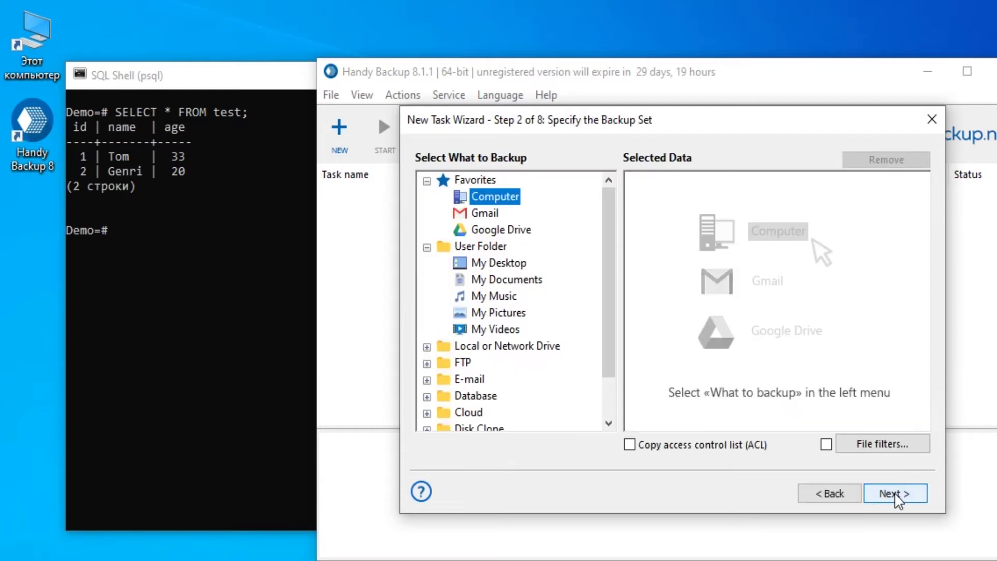
{"action": "left_click_drag", "start_coordinate": [606, 256], "coordinate": [585, 242]}
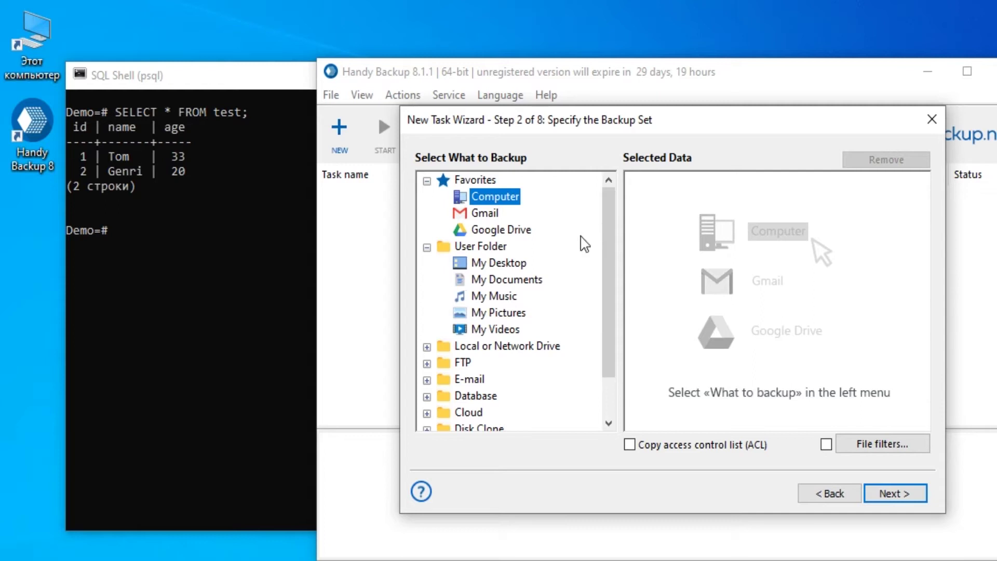
{"action": "double_click", "coordinate": [483, 396]}
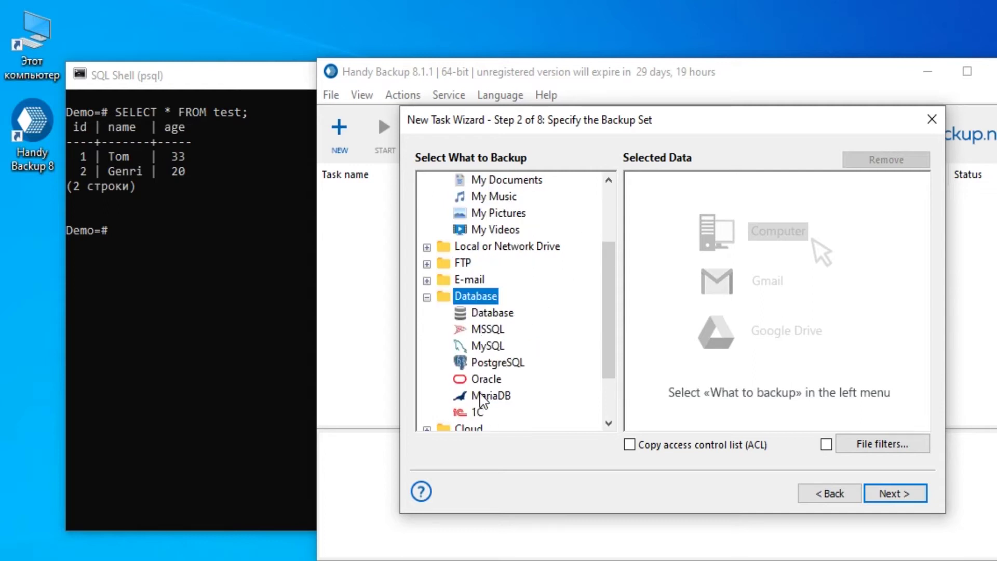
{"action": "scroll", "coordinate": [565, 345], "scroll_direction": "down", "scroll_amount": 1}
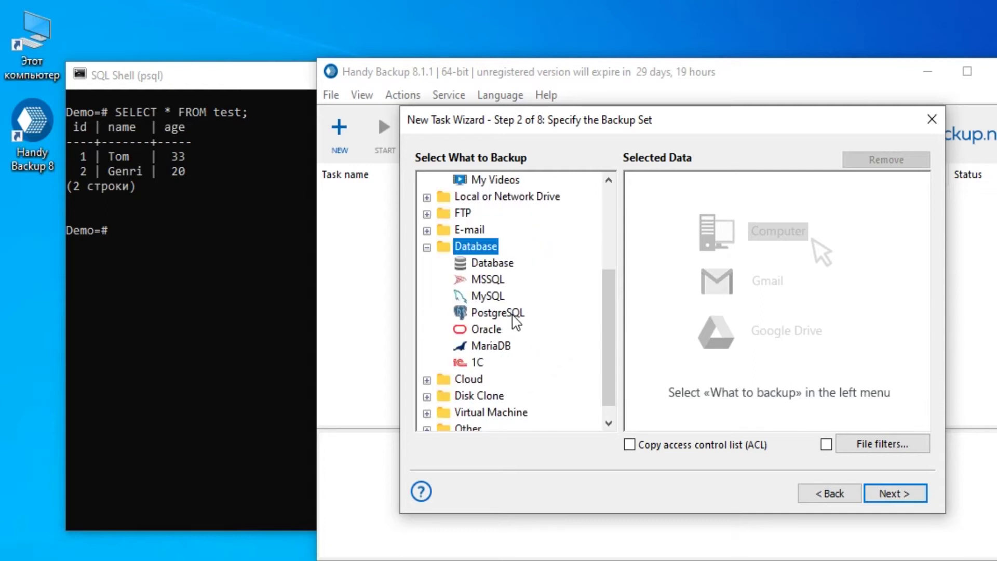
{"action": "double_click", "coordinate": [513, 315]}
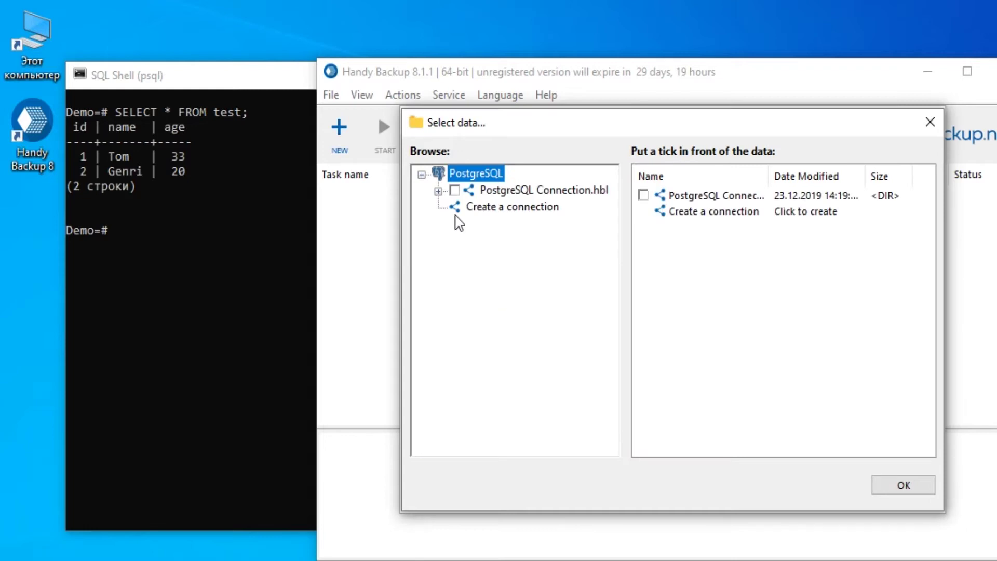
Create a PostgreSQL connection to localhost as user postgres with the password, and verify it.
{"action": "double_click", "coordinate": [507, 208]}
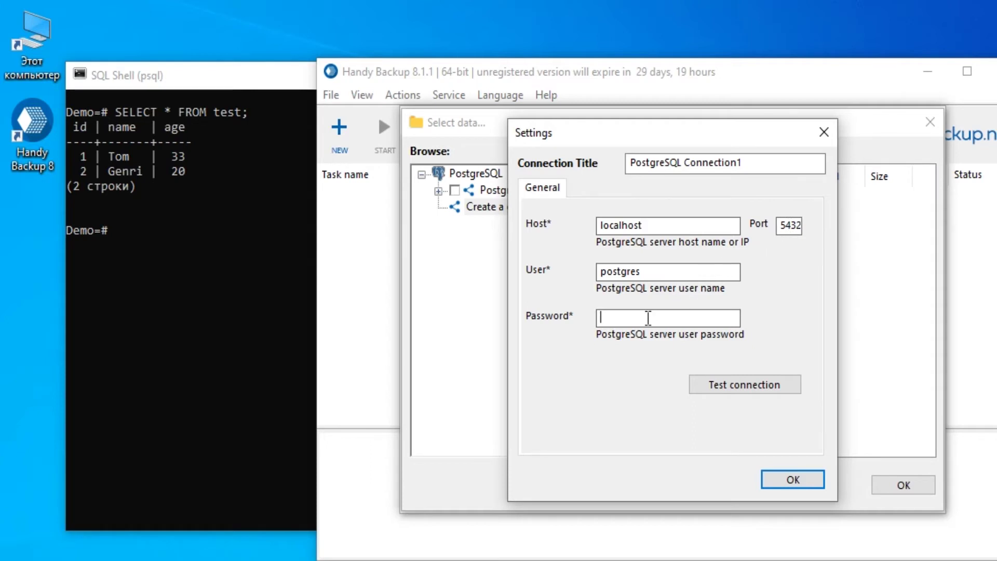
{"action": "type", "text": "1234567890"}
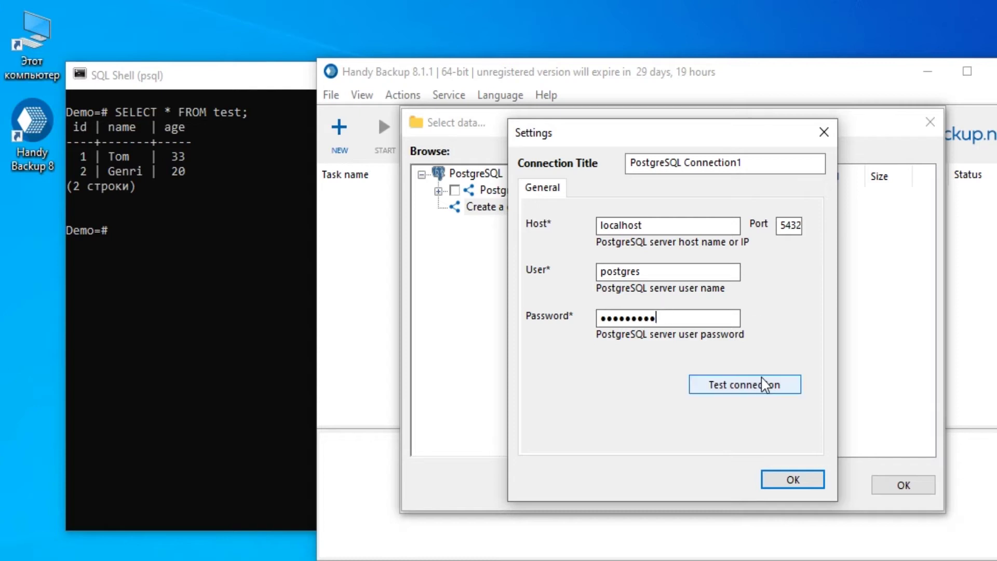
{"action": "left_click", "coordinate": [774, 384]}
{"action": "left_click", "coordinate": [701, 365]}
{"action": "left_click", "coordinate": [800, 479]}
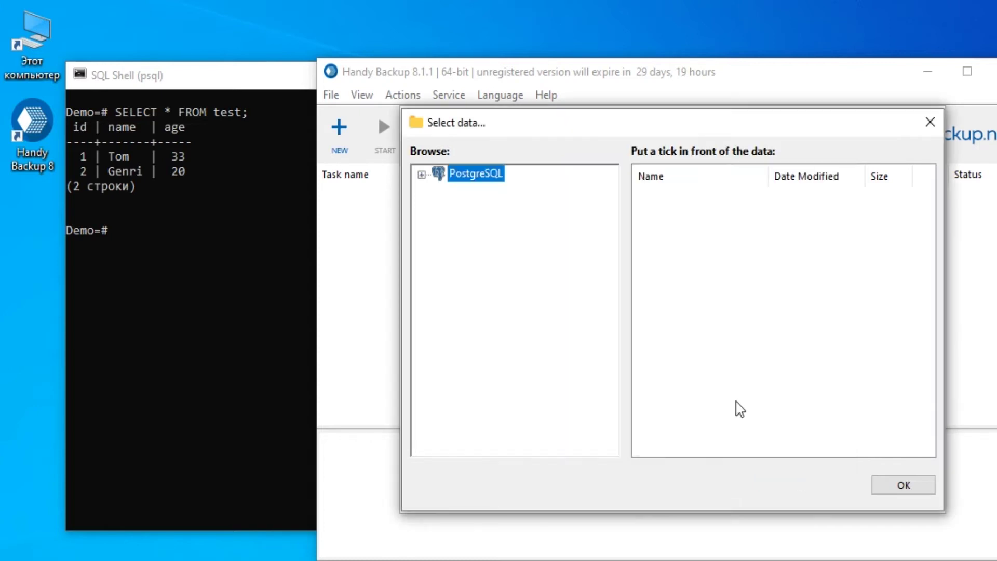
Select the test table under Demo > public as the backup data.
{"action": "left_click", "coordinate": [438, 208]}
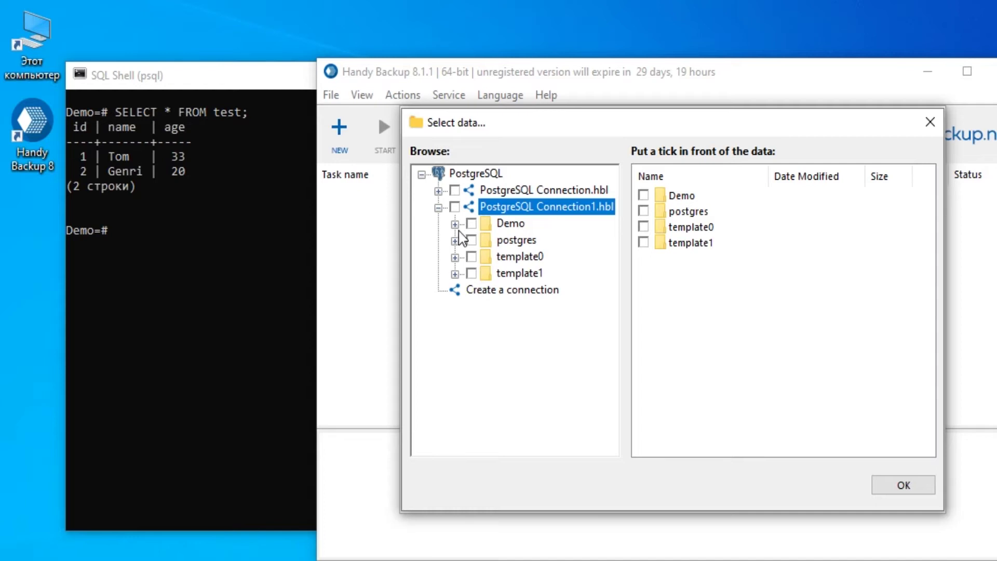
{"action": "left_click", "coordinate": [455, 225]}
{"action": "left_click", "coordinate": [472, 241]}
{"action": "left_click", "coordinate": [644, 211]}
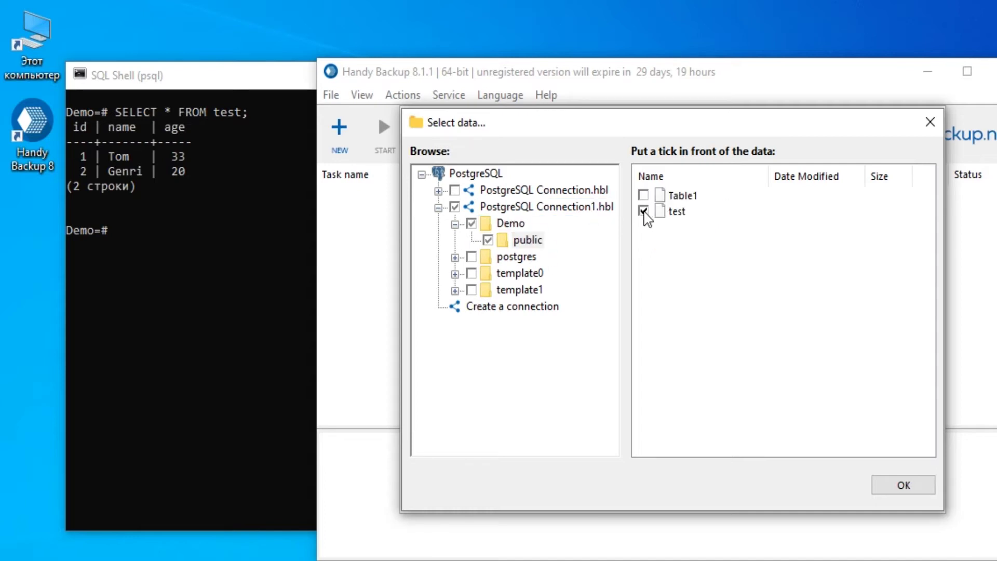
{"action": "left_click", "coordinate": [893, 483]}
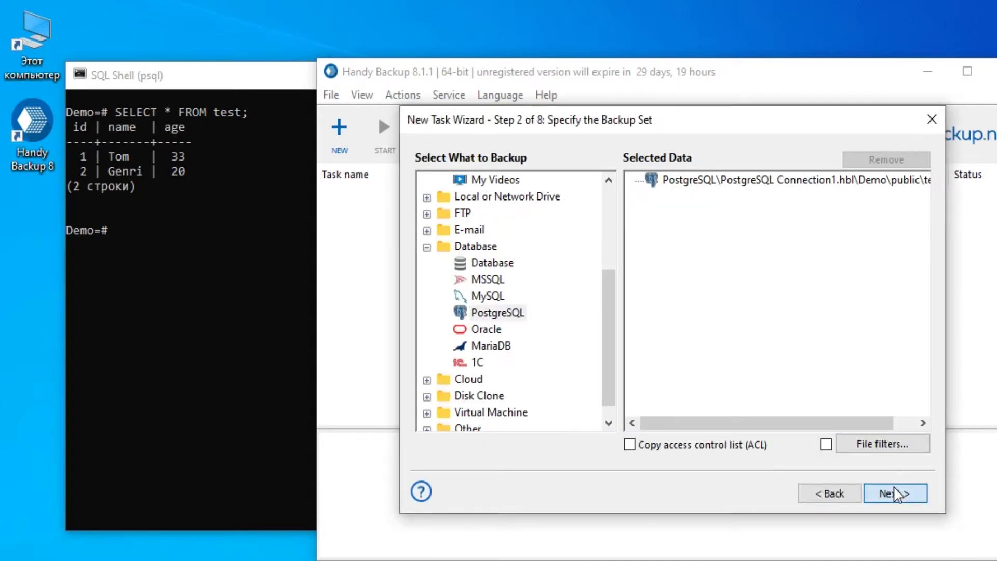
Keep the Desktop as the storage location and choose the Differential backup type.
{"action": "left_click", "coordinate": [895, 493]}
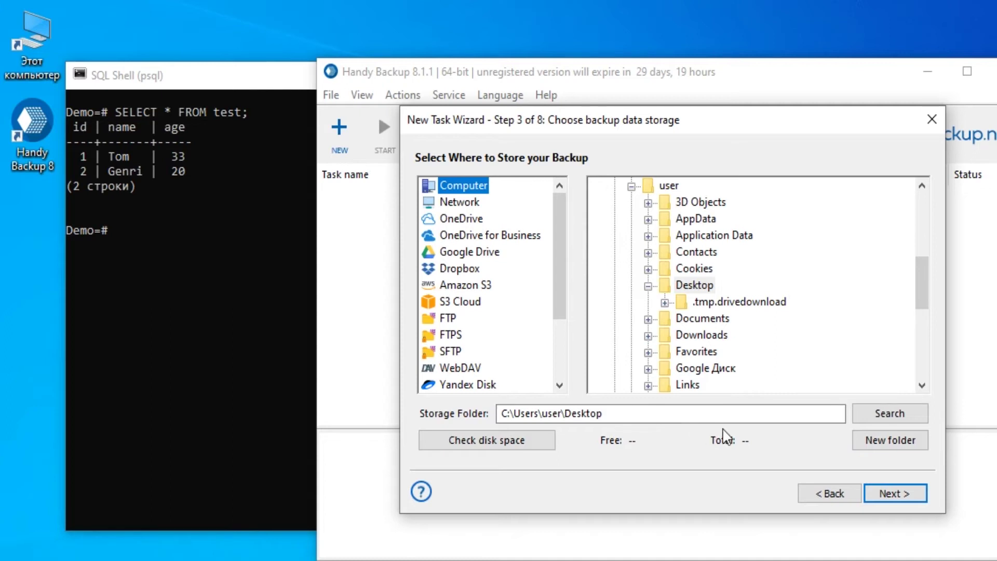
{"action": "left_click", "coordinate": [884, 496]}
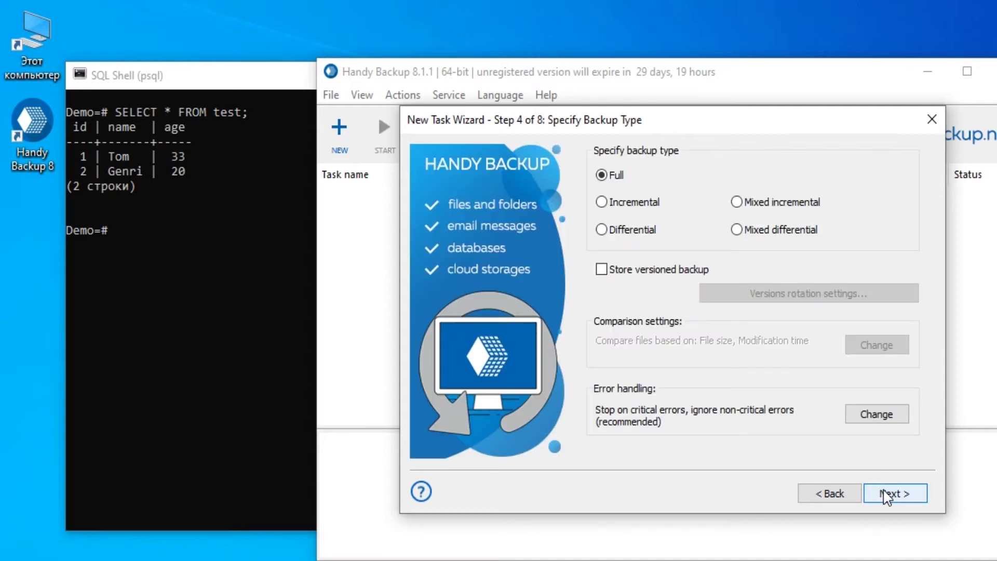
{"action": "left_click", "coordinate": [601, 231]}
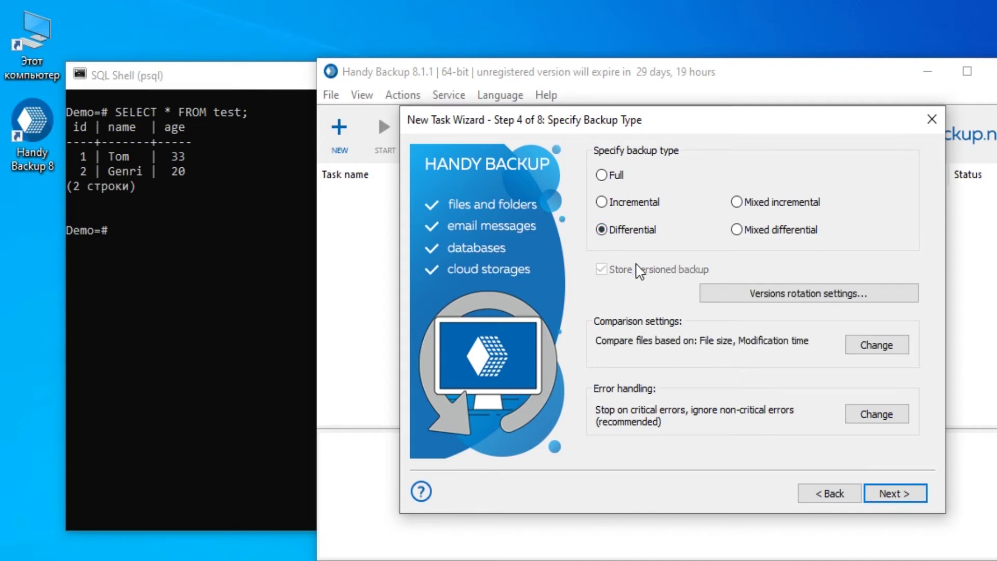
Skip compression, scheduling and notifications, name the task 'Backup PostgreSQL' and run it.
{"action": "left_click", "coordinate": [909, 502]}
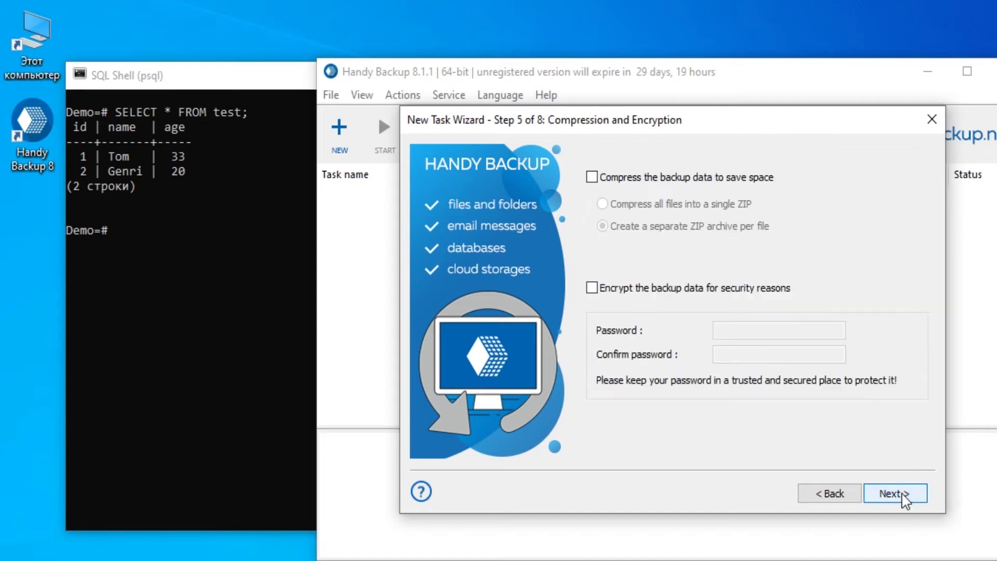
{"action": "left_click", "coordinate": [902, 494]}
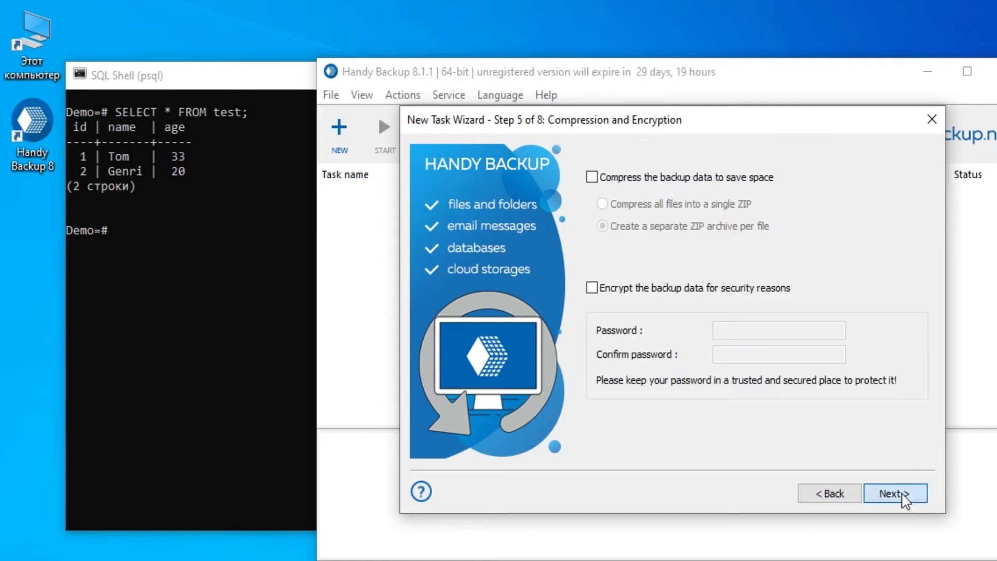
{"action": "left_click", "coordinate": [905, 500]}
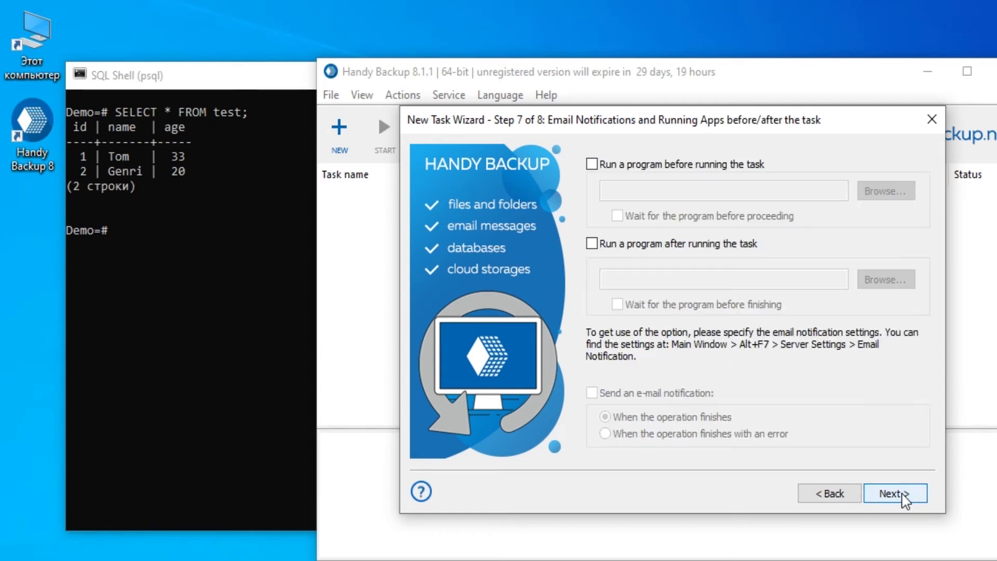
{"action": "left_click", "coordinate": [903, 496]}
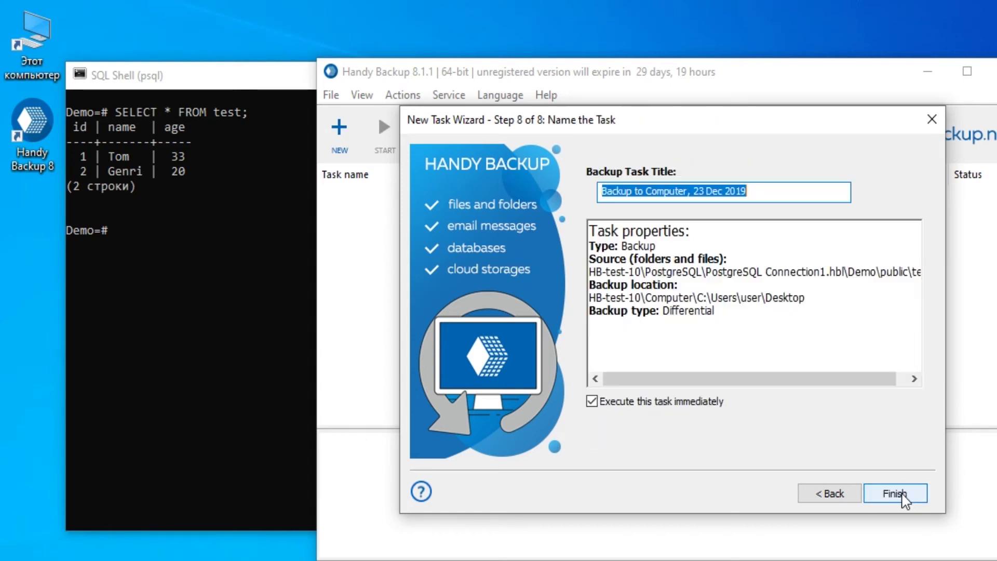
{"action": "type", "text": "Backup PostgreSQL"}
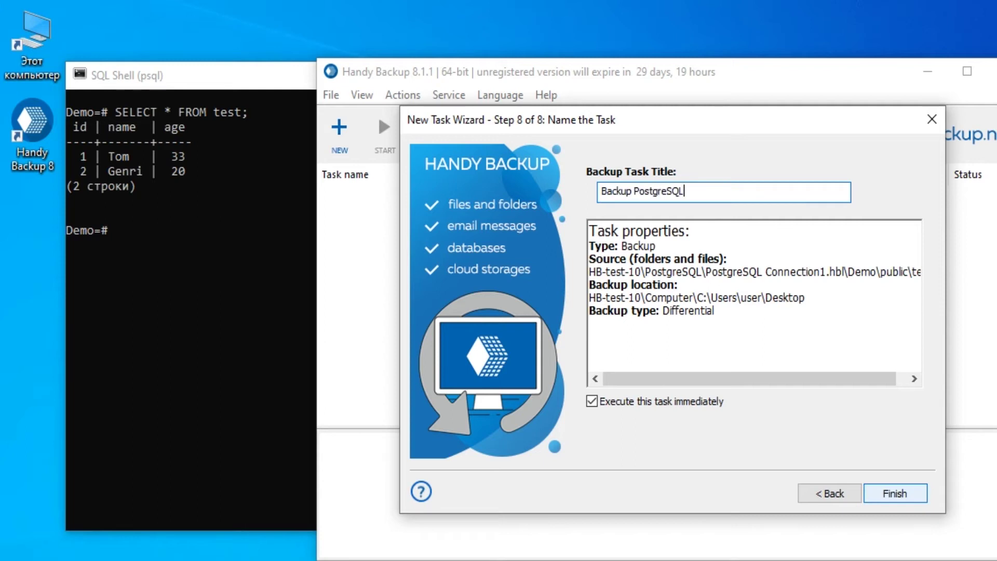
{"action": "left_click_drag", "start_coordinate": [805, 382], "coordinate": [840, 452]}
{"action": "left_click", "coordinate": [886, 494]}
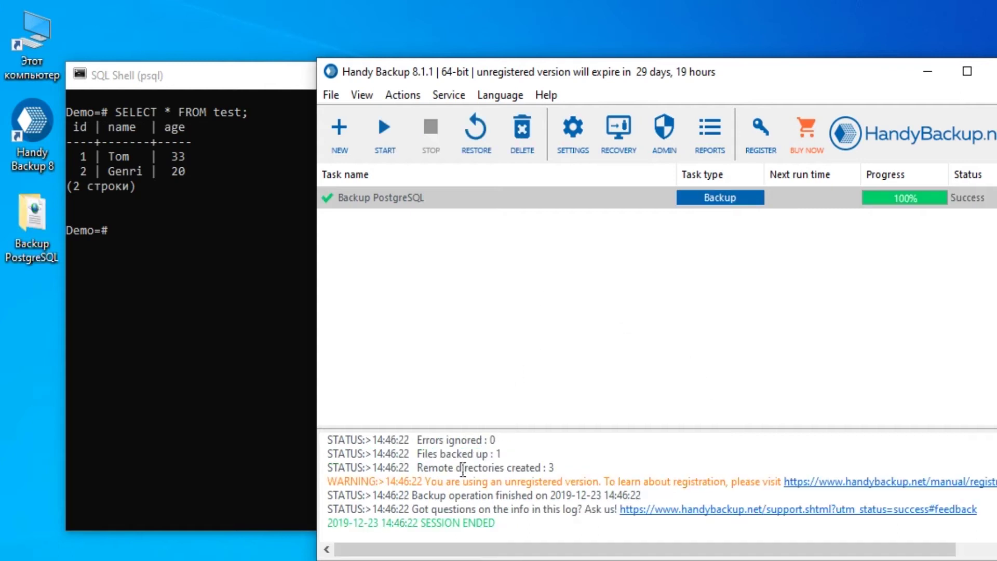
Browse to Backup Files inside the '0 (full)' backup set and bring up the test file's context menu.
{"action": "double_click", "coordinate": [28, 217]}
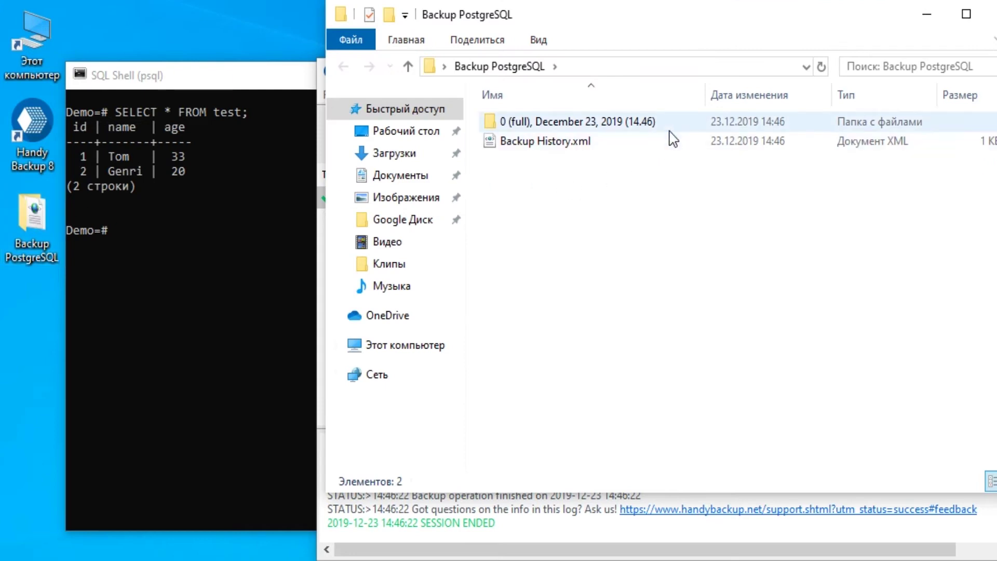
{"action": "double_click", "coordinate": [670, 128]}
{"action": "double_click", "coordinate": [671, 129]}
{"action": "right_click", "coordinate": [674, 138]}
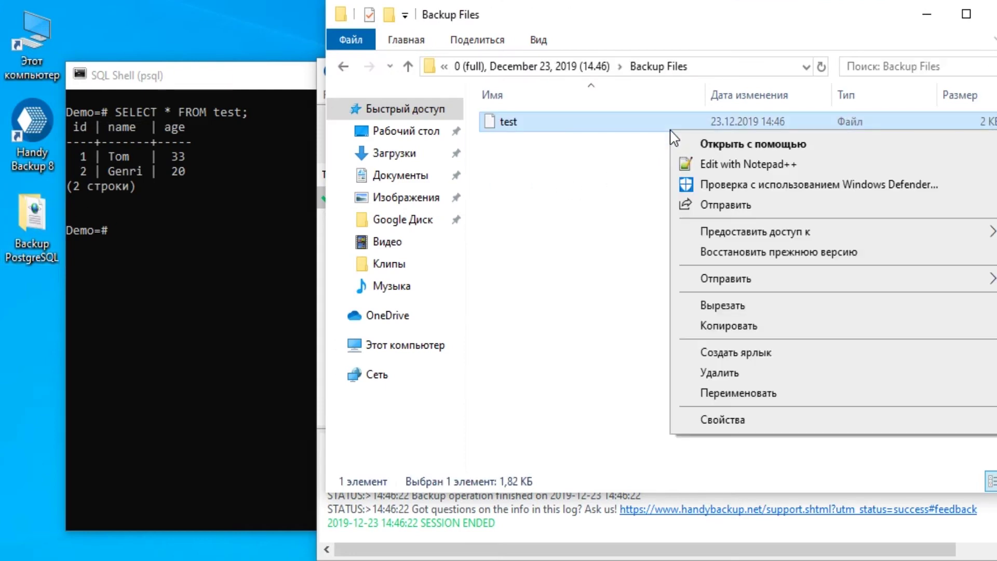
Open the test dump in Notepad++ and scroll down to its Tom and Genri COPY rows.
{"action": "left_click", "coordinate": [736, 171]}
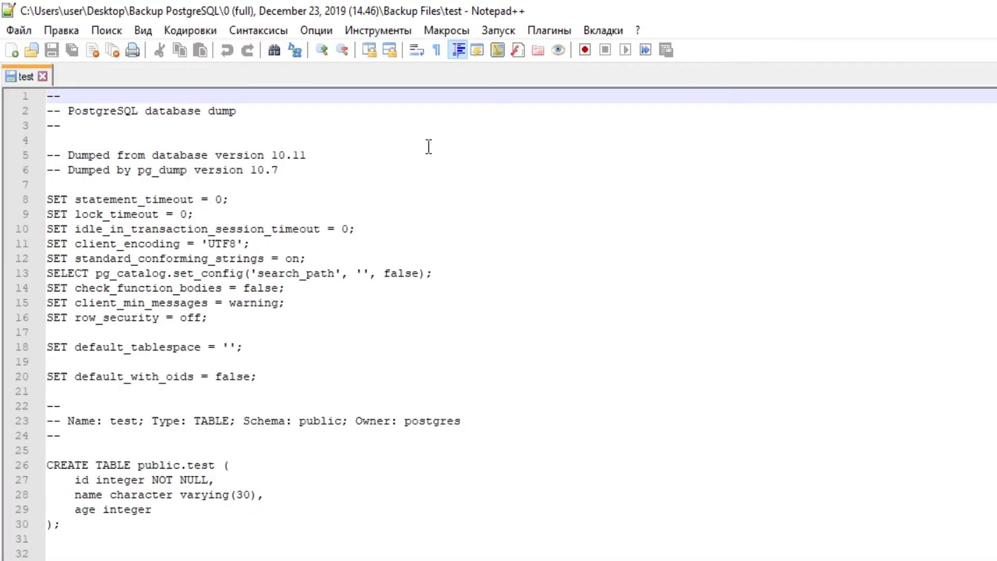
{"action": "scroll", "coordinate": [422, 152], "scroll_direction": "down", "scroll_amount": 3}
{"action": "scroll", "coordinate": [407, 176], "scroll_direction": "down", "scroll_amount": 3}
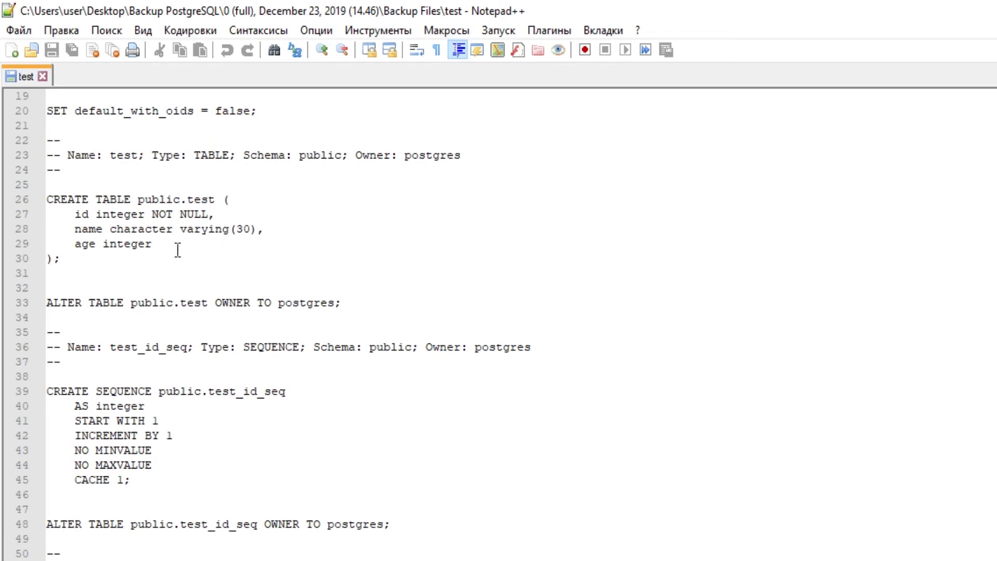
{"action": "scroll", "coordinate": [155, 279], "scroll_direction": "down", "scroll_amount": 9}
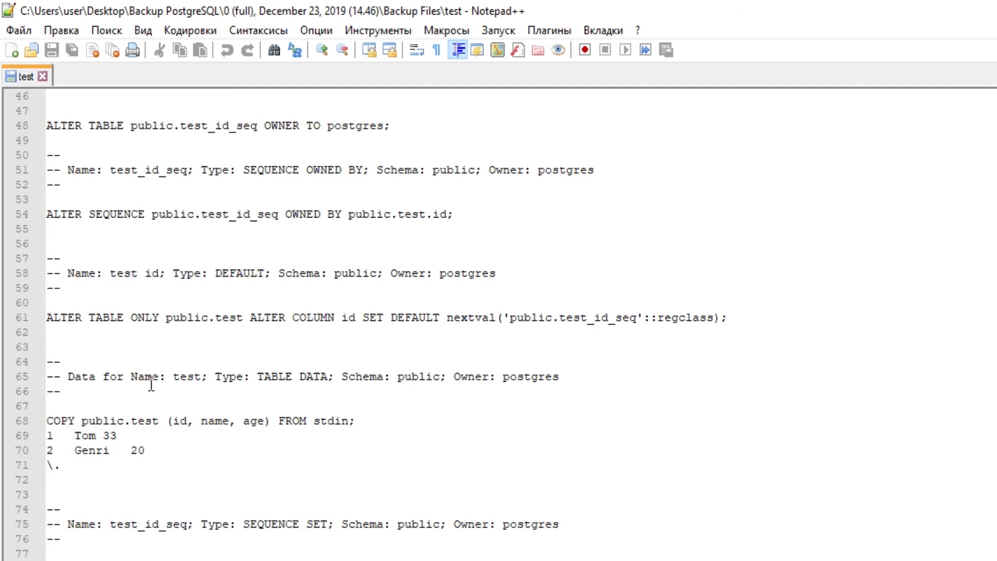
{"action": "scroll", "coordinate": [159, 430], "scroll_direction": "down", "scroll_amount": 4}
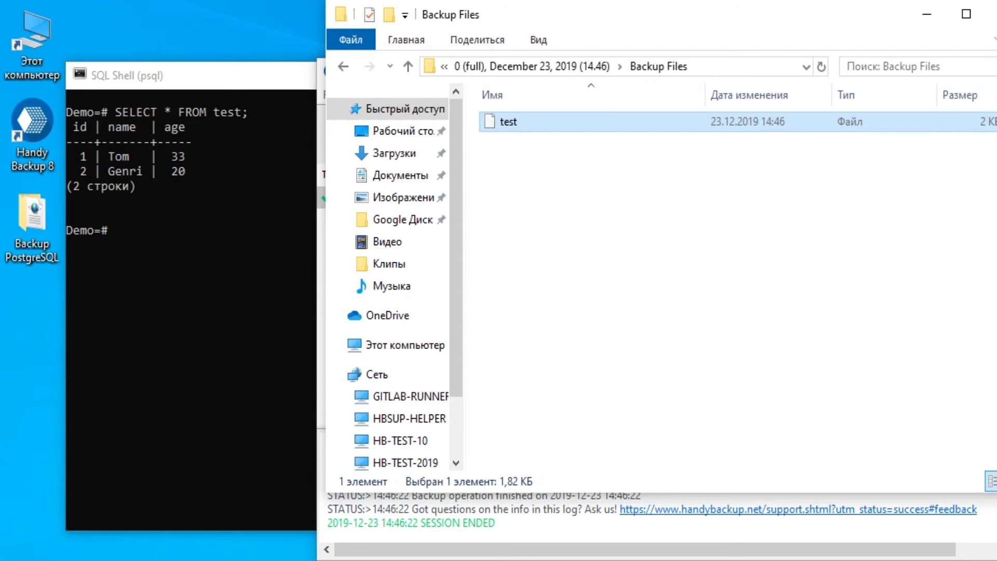
Close Explorer and insert the row ('Ruby', 25) into the test table in psql.
{"action": "left_click", "coordinate": [993, 14]}
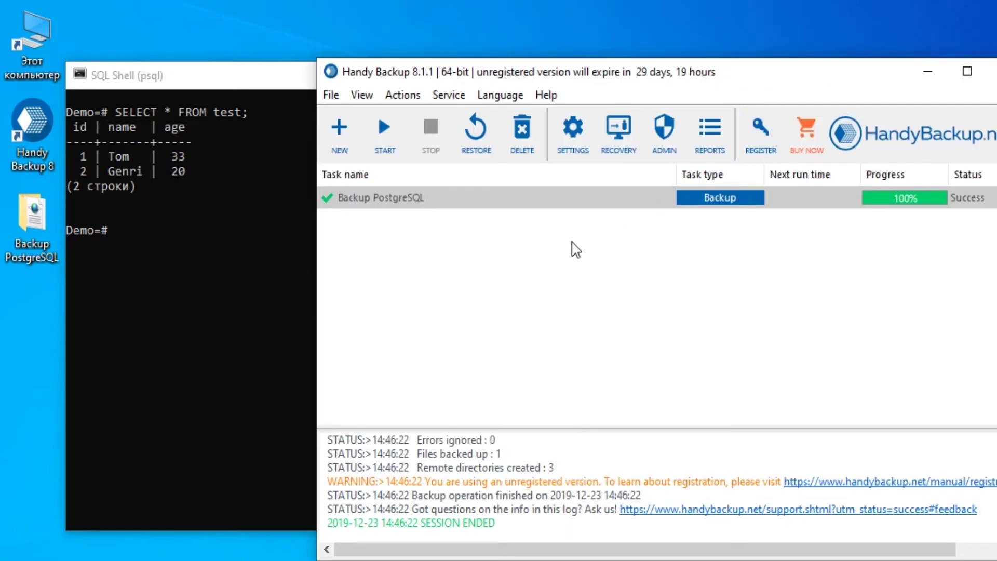
{"action": "left_click", "coordinate": [202, 286]}
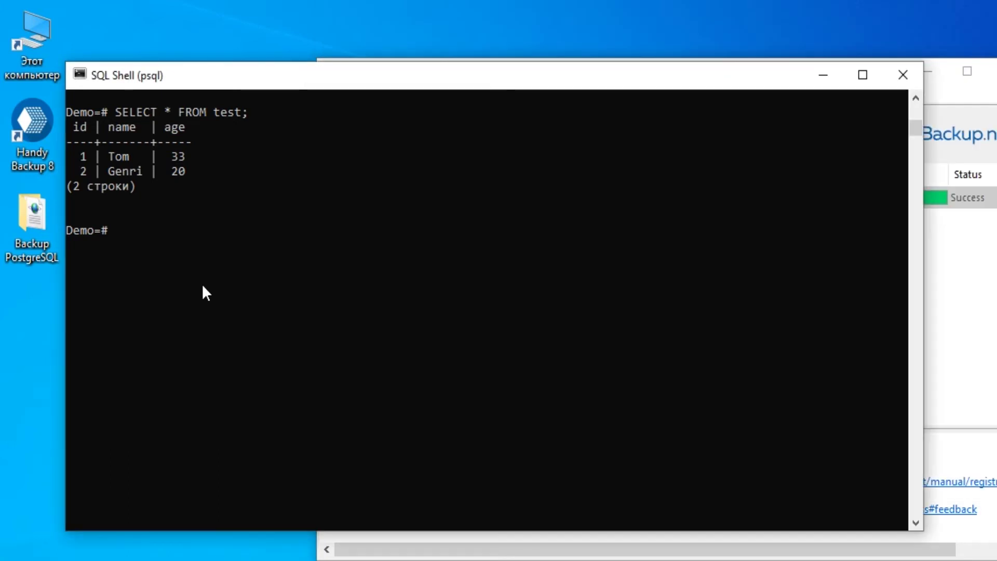
{"action": "type", "text": "INSERT INR"}
{"action": "key", "text": "BackSpace"}
{"action": "type", "text": "TO test (name,"}
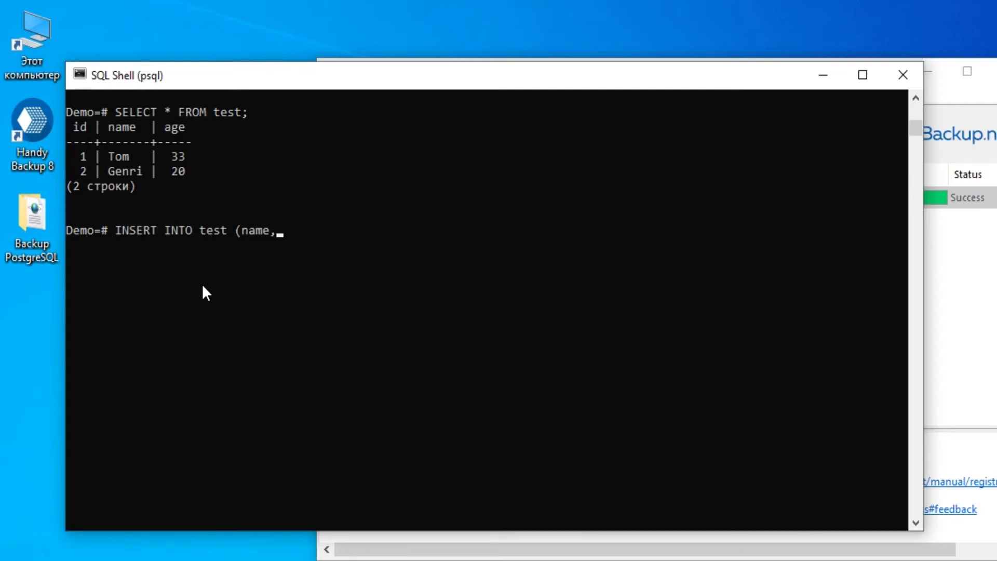
{"action": "type", "text": " age) VALUES ('Ruby'"}
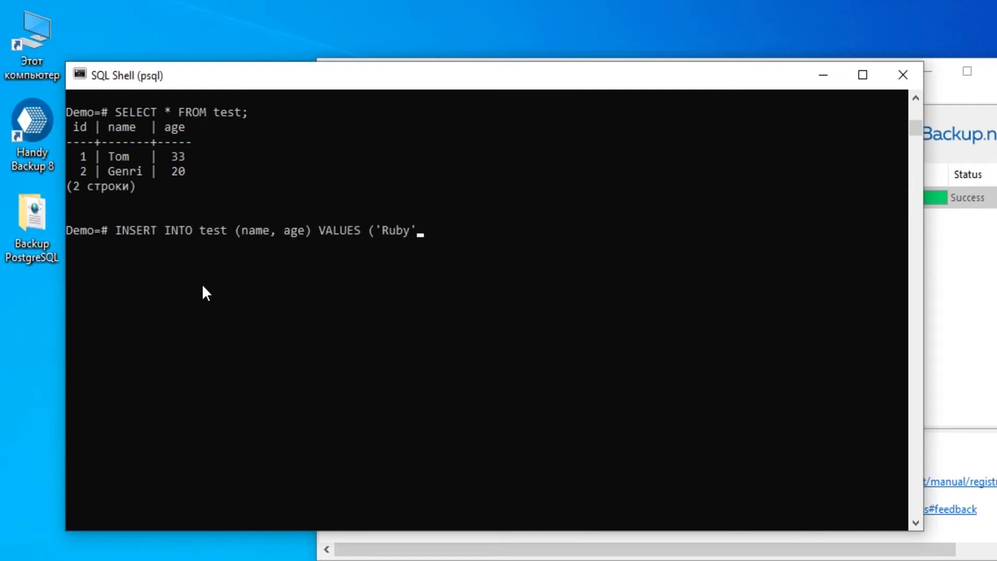
{"action": "type", "text": ", 25);"}
{"action": "key", "text": "Return"}
Rerun SELECT * FROM test; to list the table's three rows.
{"action": "key", "text": "Up"}
{"action": "key", "text": "Up"}
{"action": "key", "text": "Return"}
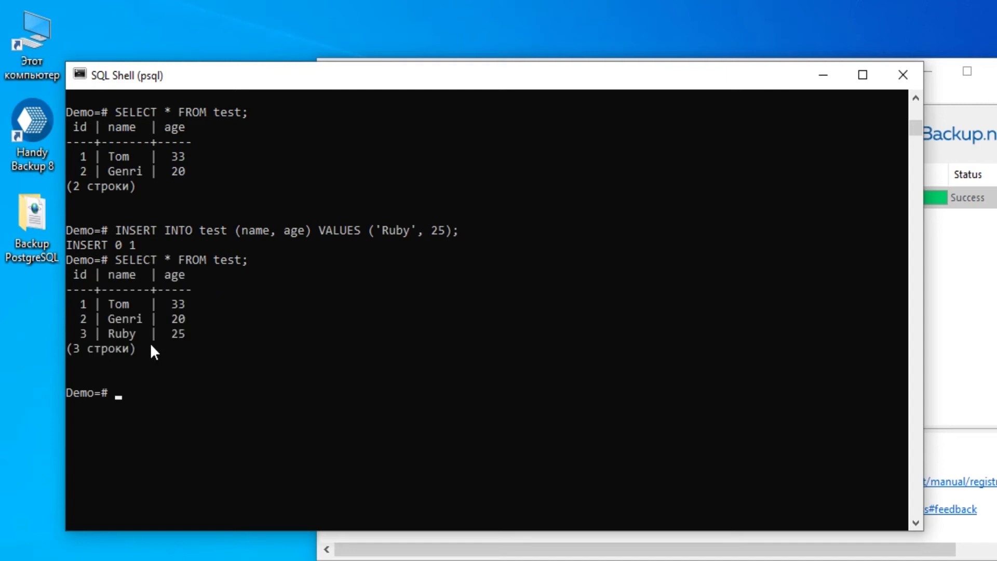
{"action": "scroll", "coordinate": [187, 363], "scroll_direction": "down", "scroll_amount": 3}
Rerun the Backup PostgreSQL task and confirm the new '1 (diff)' folder appears.
{"action": "left_click", "coordinate": [959, 281]}
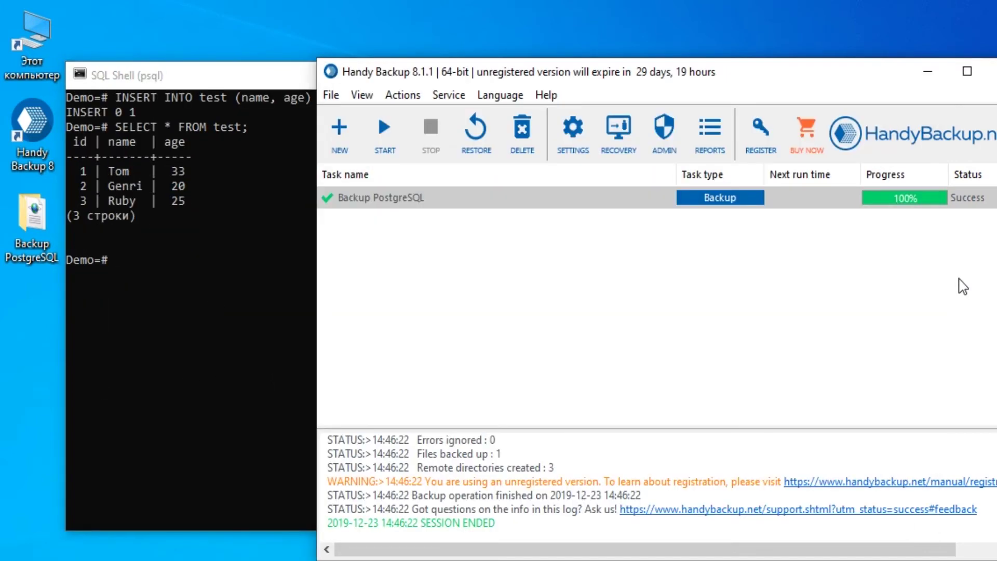
{"action": "double_click", "coordinate": [756, 210]}
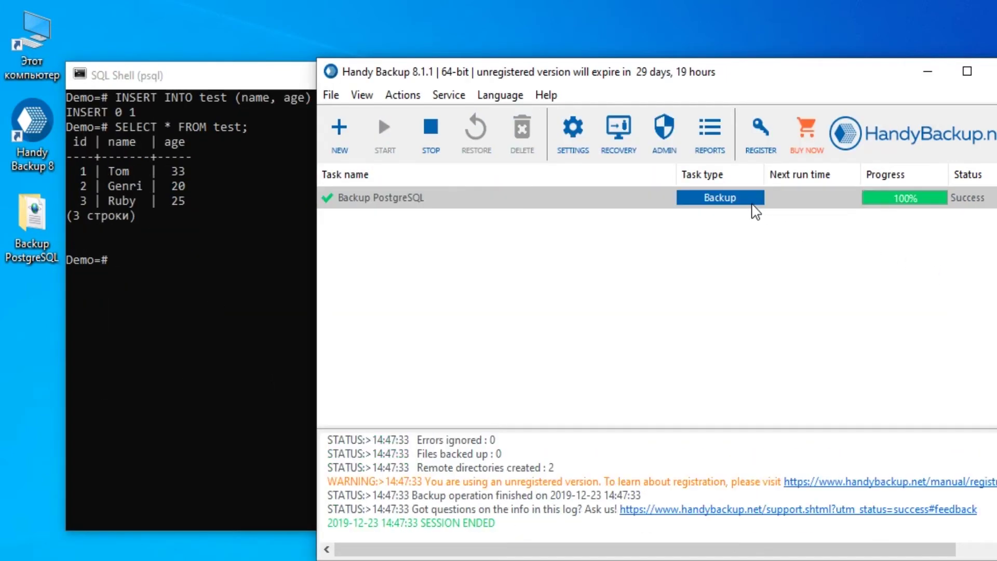
{"action": "double_click", "coordinate": [22, 227]}
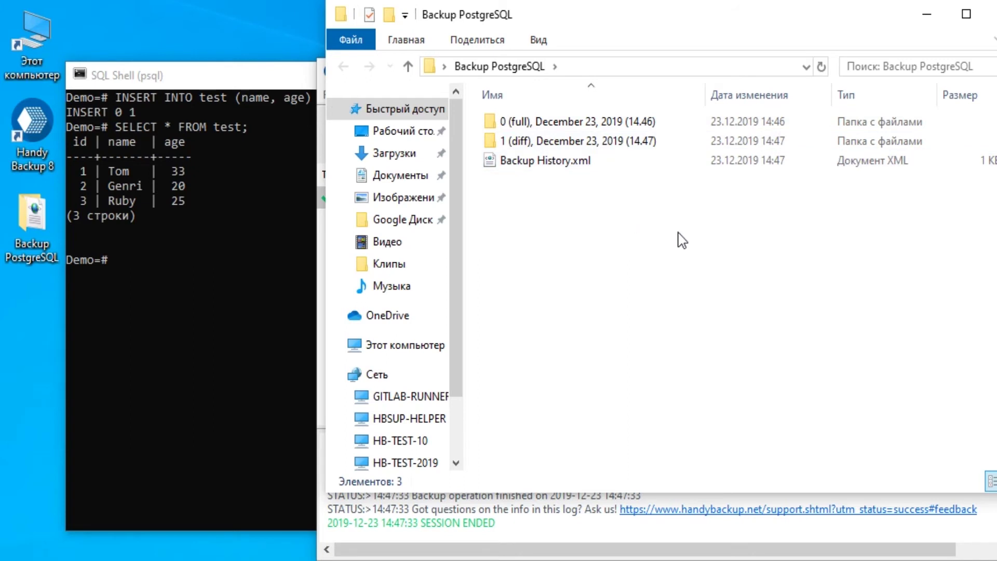
{"action": "left_click", "coordinate": [992, 14]}
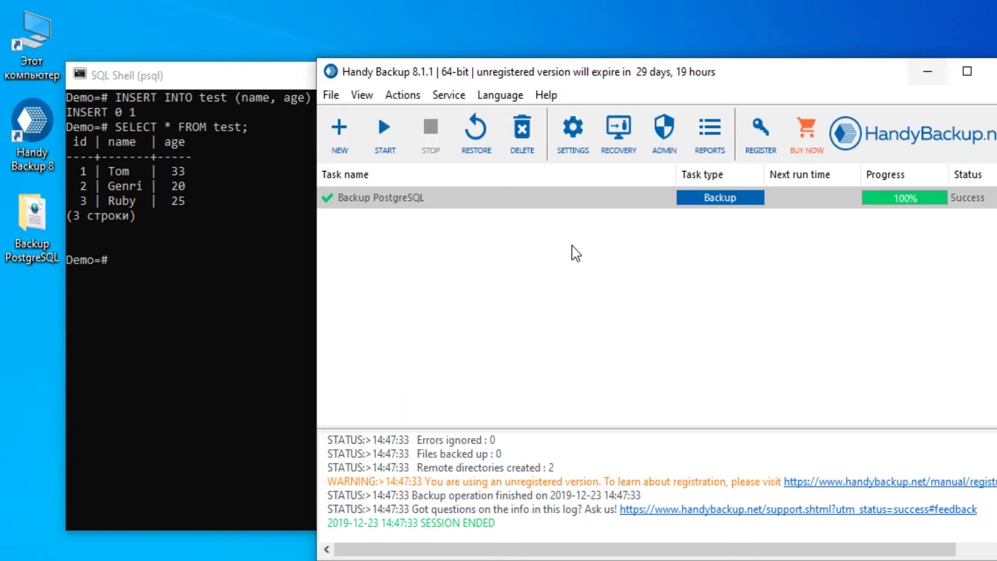
{"action": "left_click", "coordinate": [184, 367]}
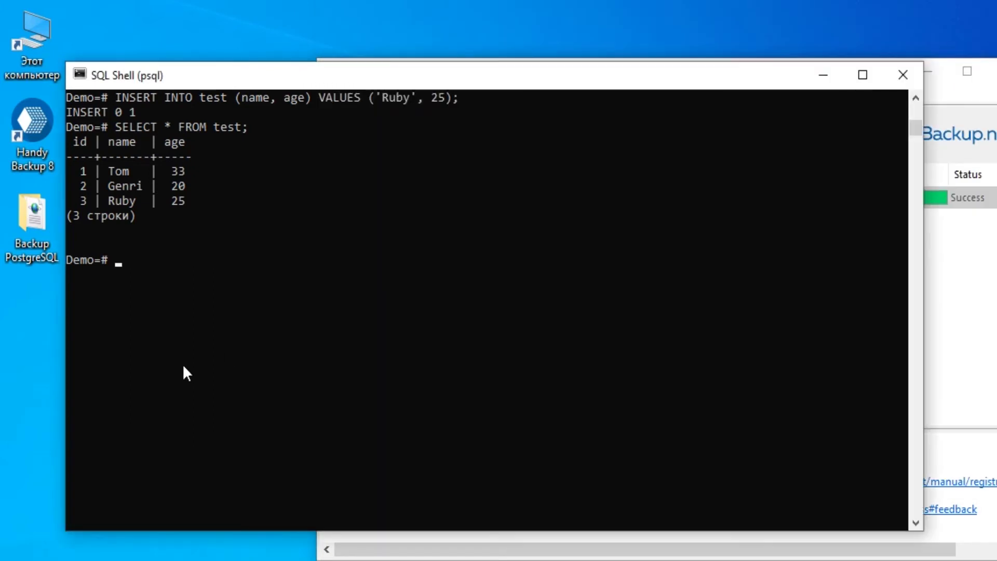
Insert the row ('Mary', 17) into the test table.
{"action": "type", "text": "INSERT INTO test (name, age) VAL"}
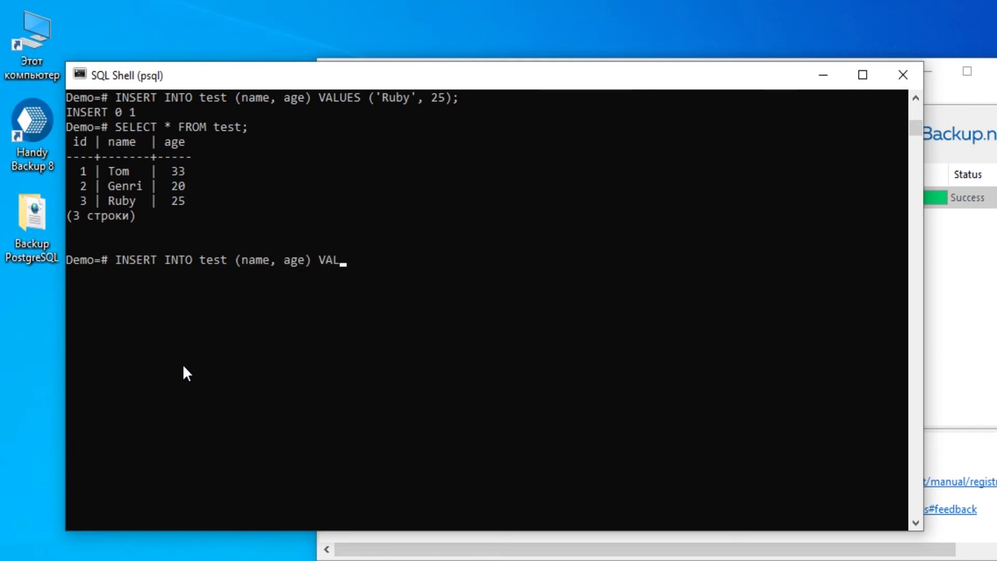
{"action": "type", "text": "UES ('R"}
{"action": "key", "text": "BackSpace"}
{"action": "type", "text": "Mary', 17);"}
{"action": "key", "text": "Return"}
Rerun the select to list the four rows, then switch to Handy Backup.
{"action": "key", "text": "Up"}
{"action": "key", "text": "Up"}
{"action": "key", "text": "Return"}
{"action": "scroll", "coordinate": [139, 392], "scroll_direction": "down", "scroll_amount": 3}
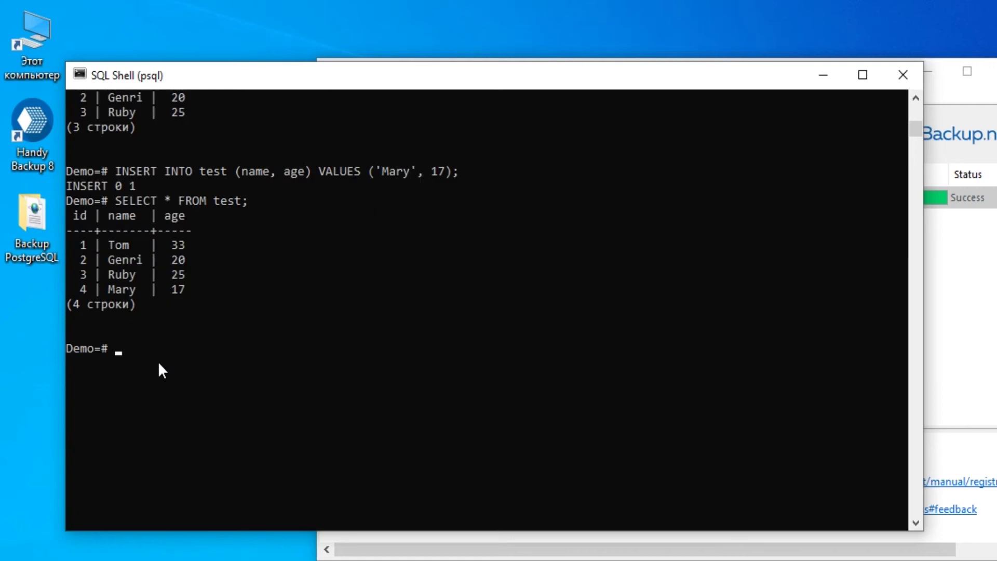
{"action": "key", "text": "alt+Tab"}
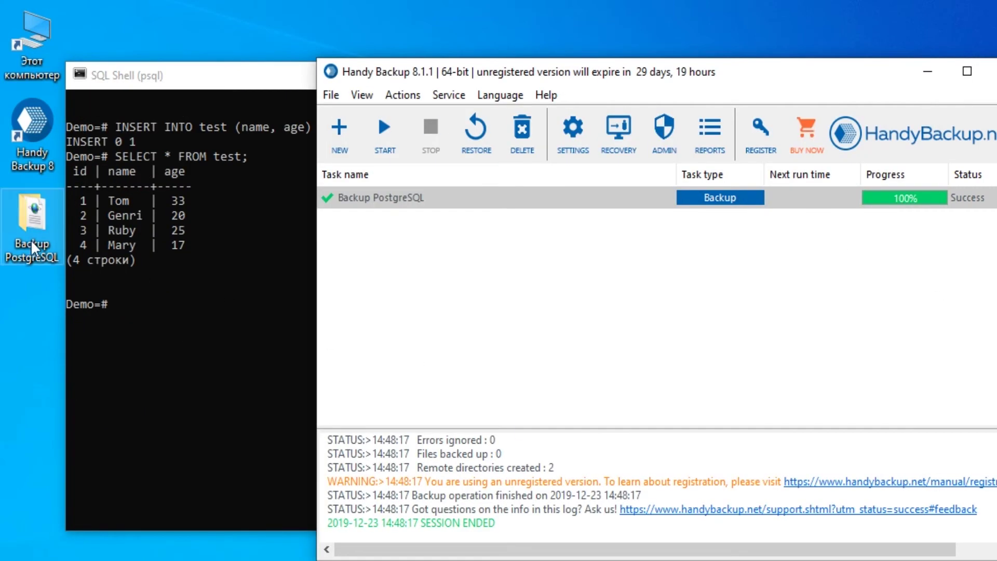
{"action": "double_click", "coordinate": [30, 239]}
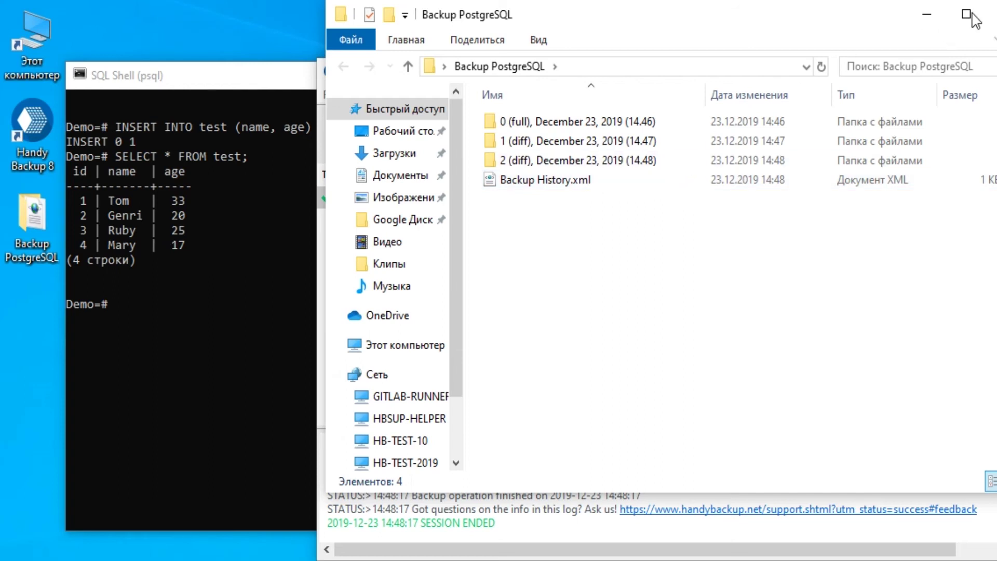
{"action": "left_click", "coordinate": [993, 14]}
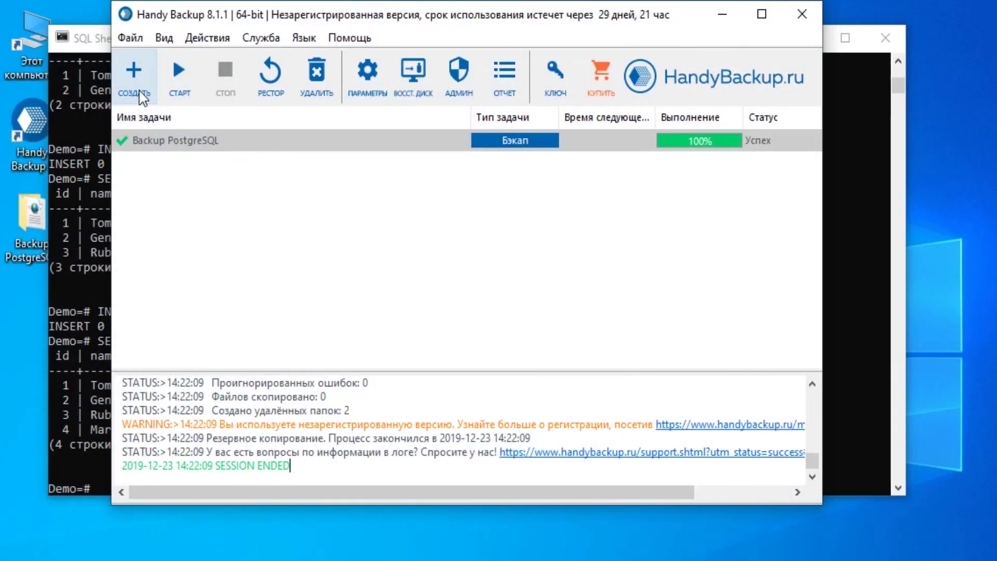
Start a restore task and pick backup.hbi from the '0 (full)' backup set.
{"action": "left_click", "coordinate": [143, 94]}
{"action": "left_click", "coordinate": [522, 205]}
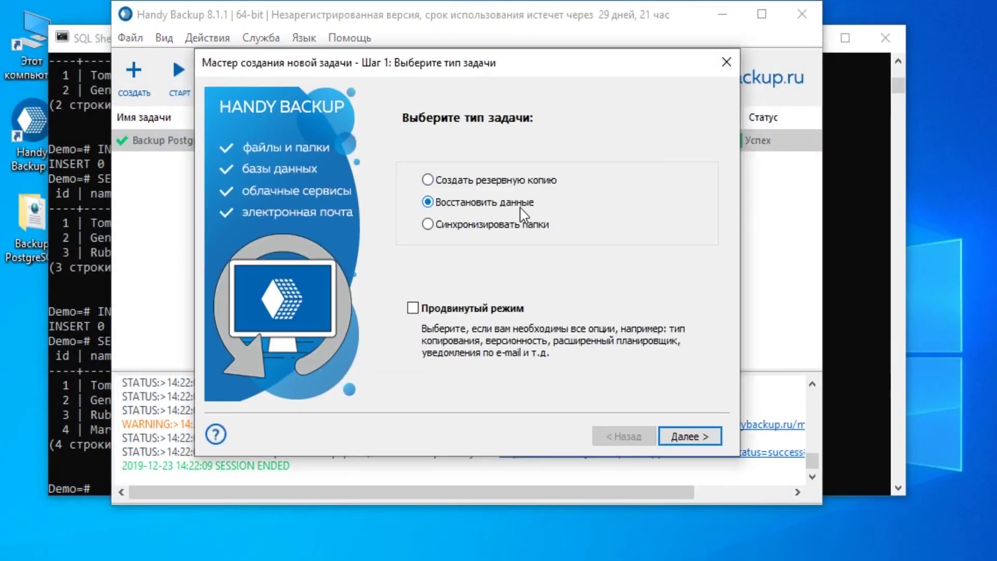
{"action": "left_click", "coordinate": [687, 436]}
{"action": "double_click", "coordinate": [524, 235]}
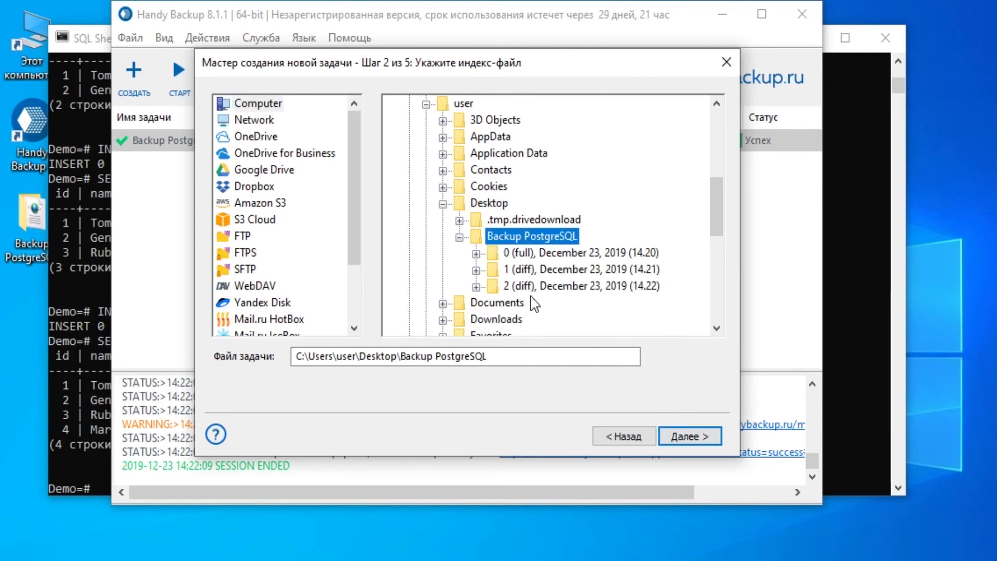
{"action": "left_click", "coordinate": [568, 258]}
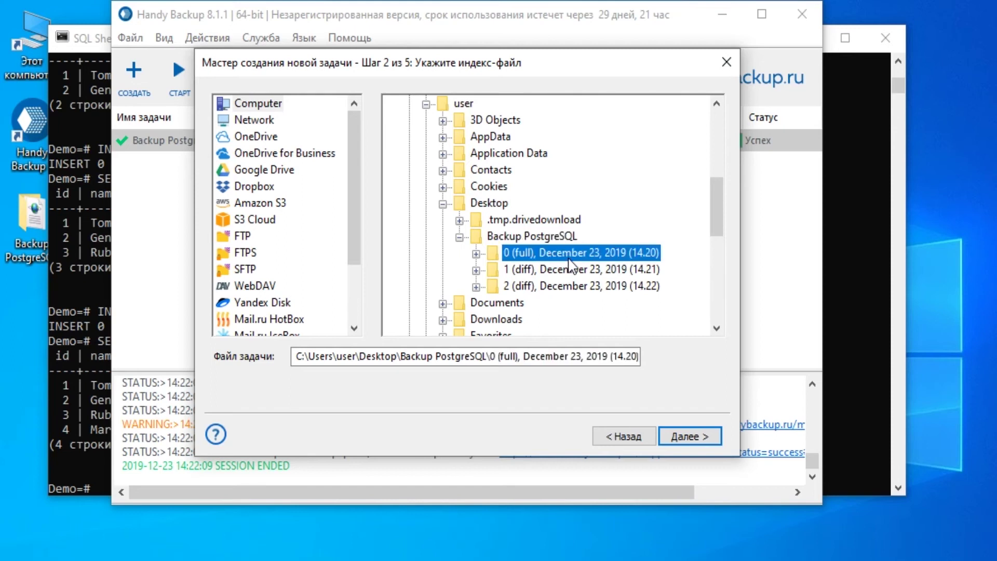
{"action": "double_click", "coordinate": [569, 260]}
{"action": "left_click", "coordinate": [561, 287]}
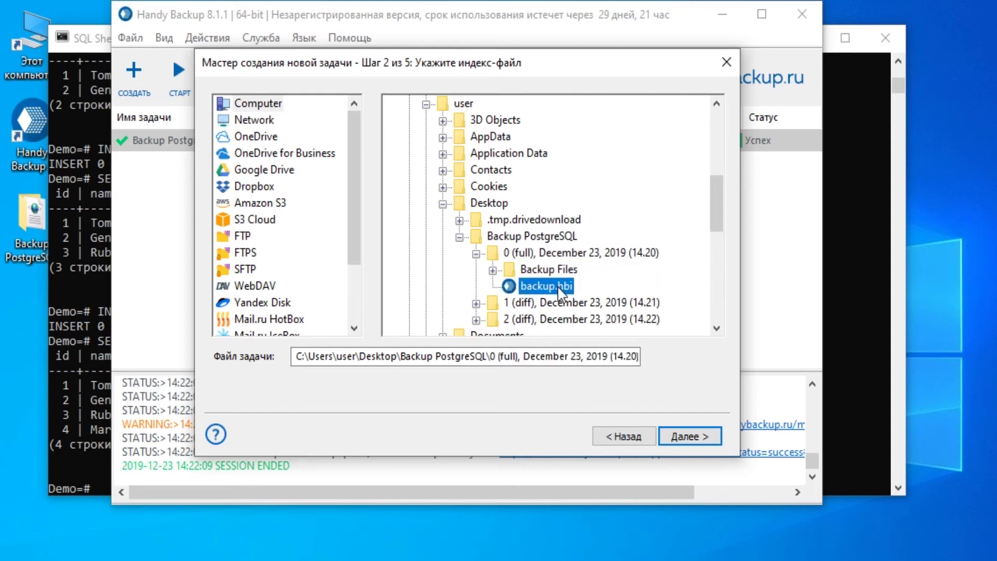
Keep the original location and full restore, name it 'Restore PostgreSQL' and run it.
{"action": "left_click", "coordinate": [684, 437]}
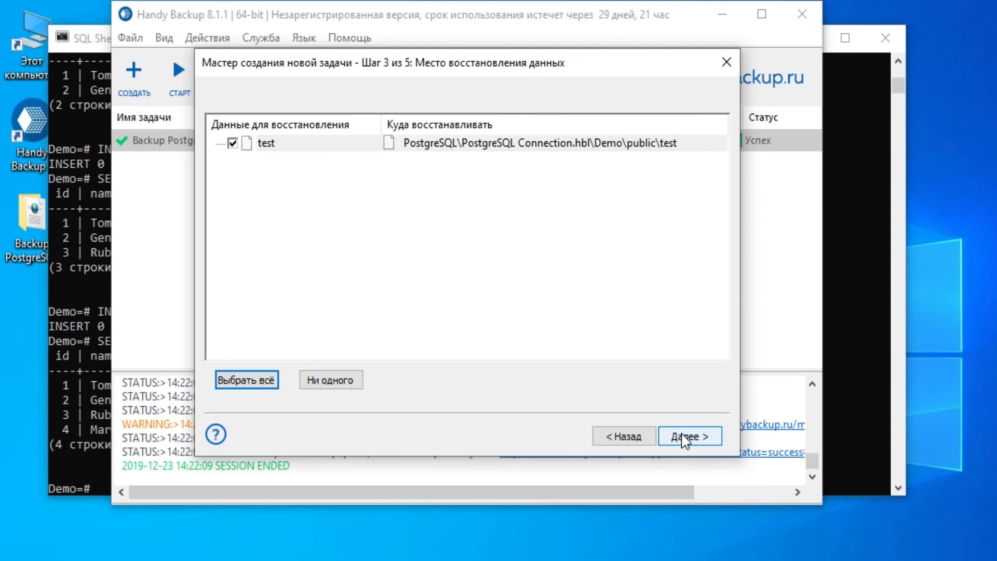
{"action": "left_click", "coordinate": [684, 439]}
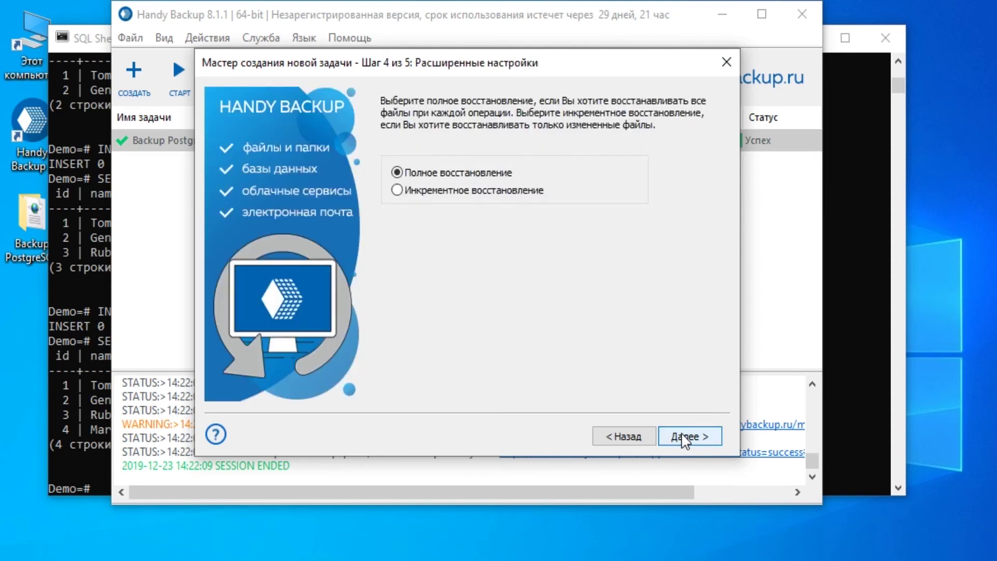
{"action": "left_click", "coordinate": [685, 439]}
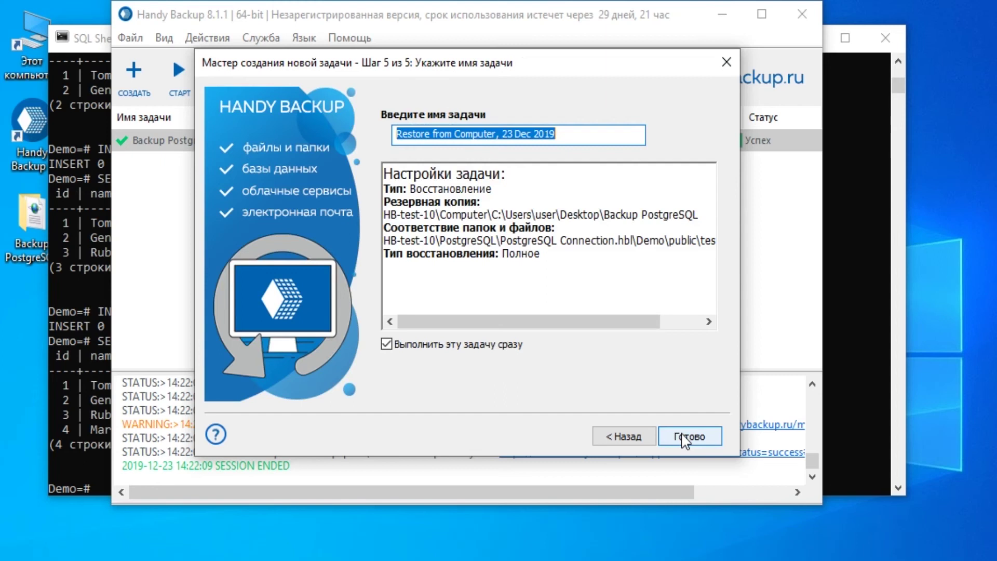
{"action": "type", "text": "Restore P"}
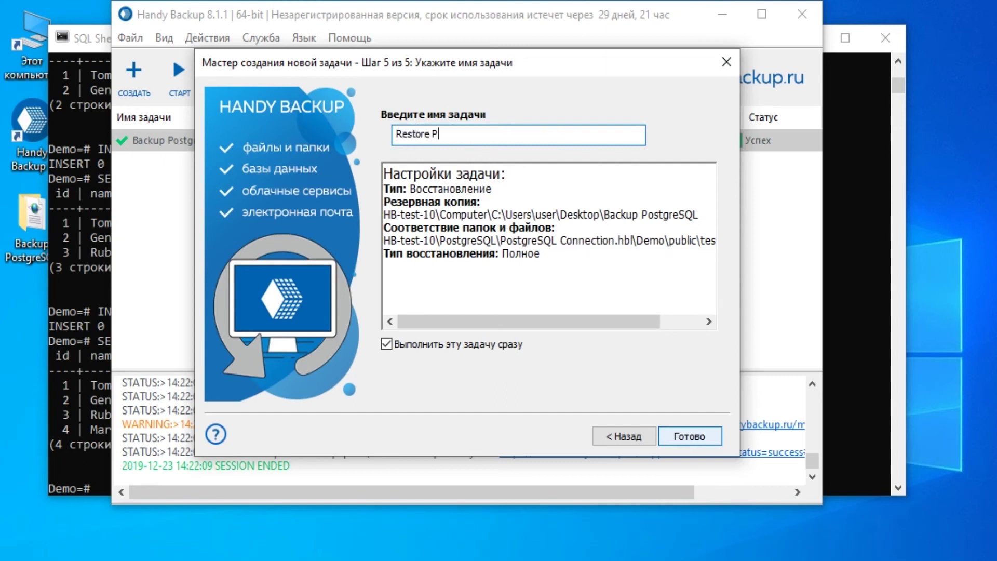
{"action": "type", "text": "ostgreSQL"}
{"action": "left_click", "coordinate": [685, 432]}
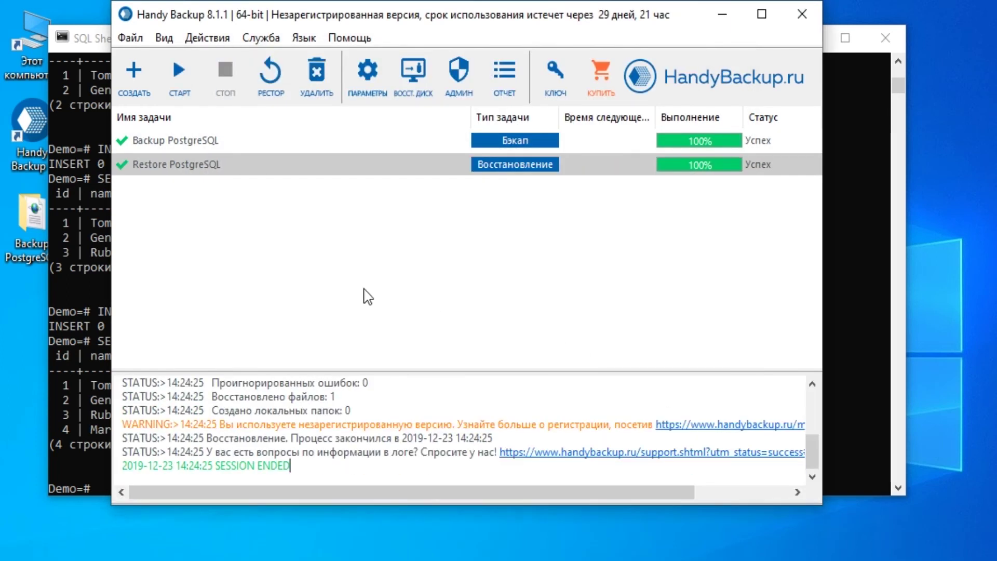
Rerun SELECT * FROM test; in psql to check the table now shows only Tom and Genri.
{"action": "left_click", "coordinate": [107, 412]}
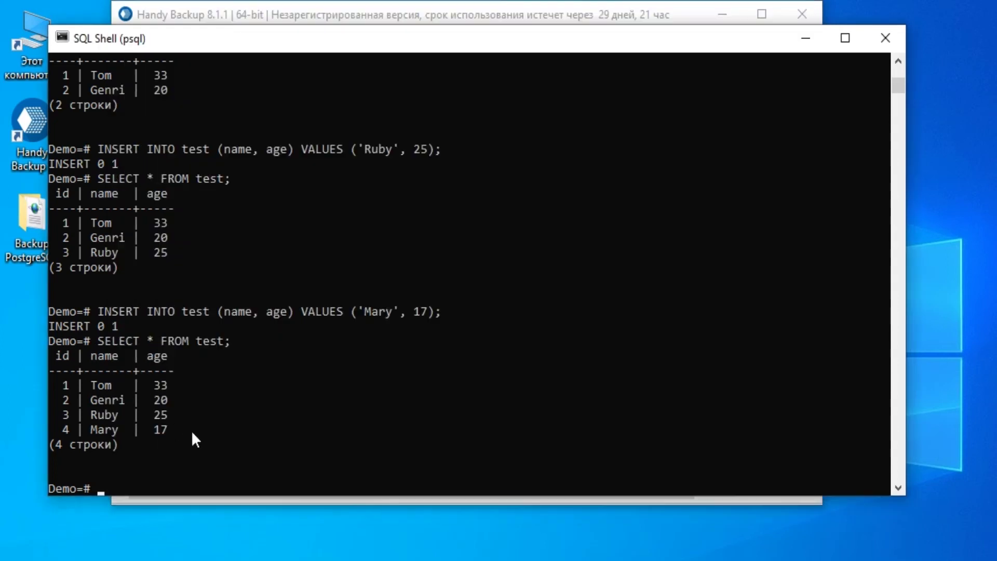
{"action": "key", "text": "Up"}
{"action": "key", "text": "Return"}
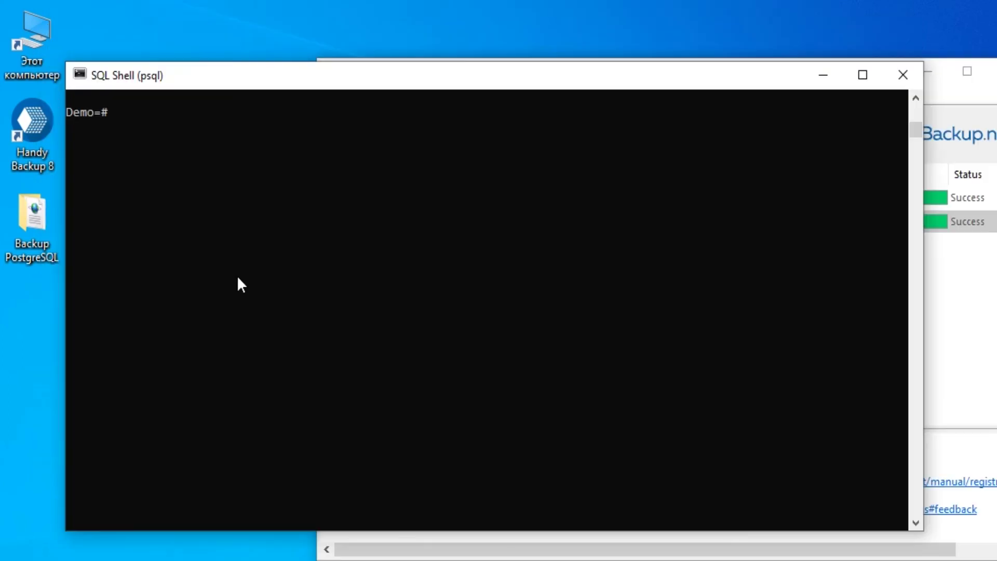
Begin a new restore task using backup.hbi from the 2 (diff) backup set.
{"action": "left_click", "coordinate": [954, 298]}
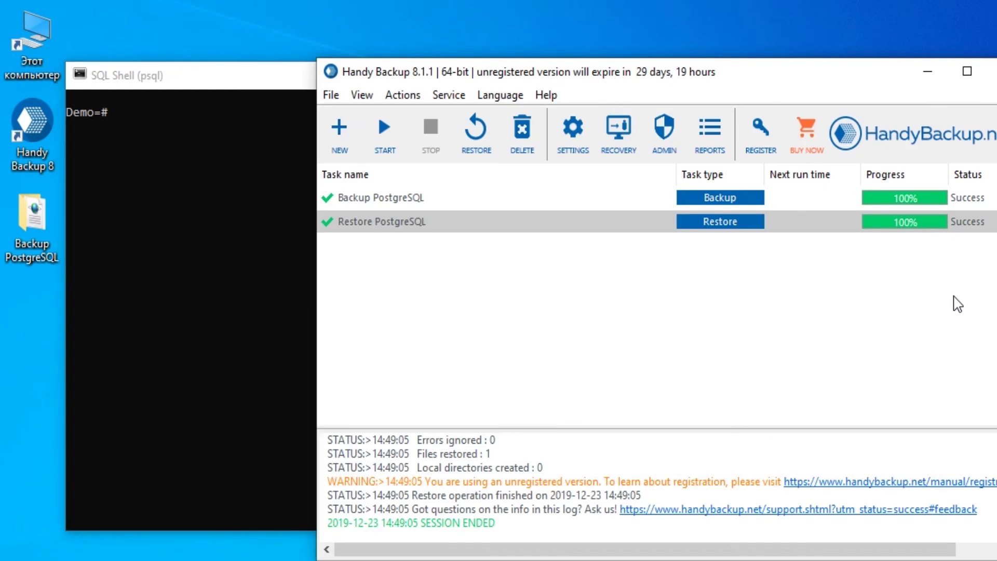
{"action": "left_click", "coordinate": [348, 155]}
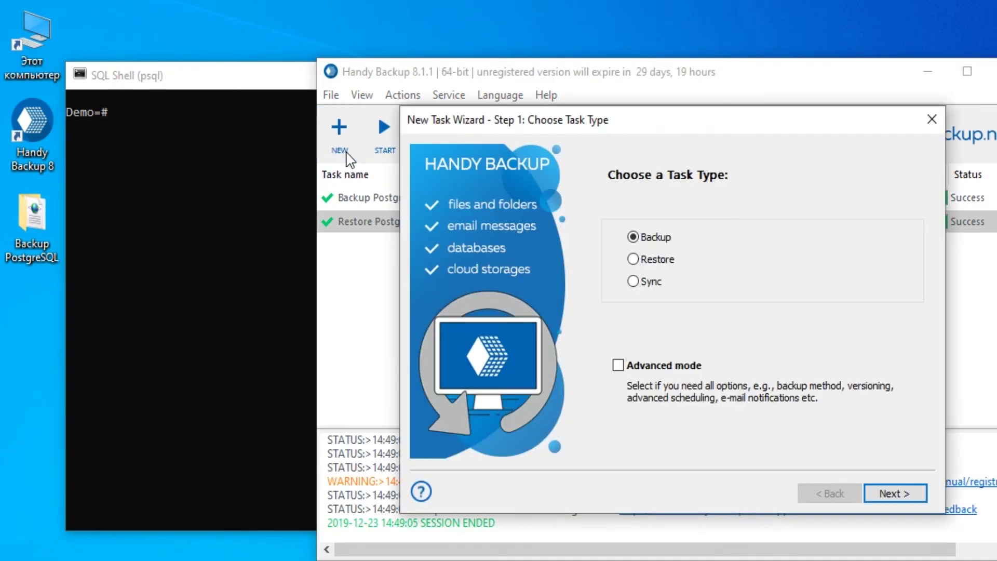
{"action": "left_click", "coordinate": [640, 265]}
{"action": "left_click", "coordinate": [896, 494]}
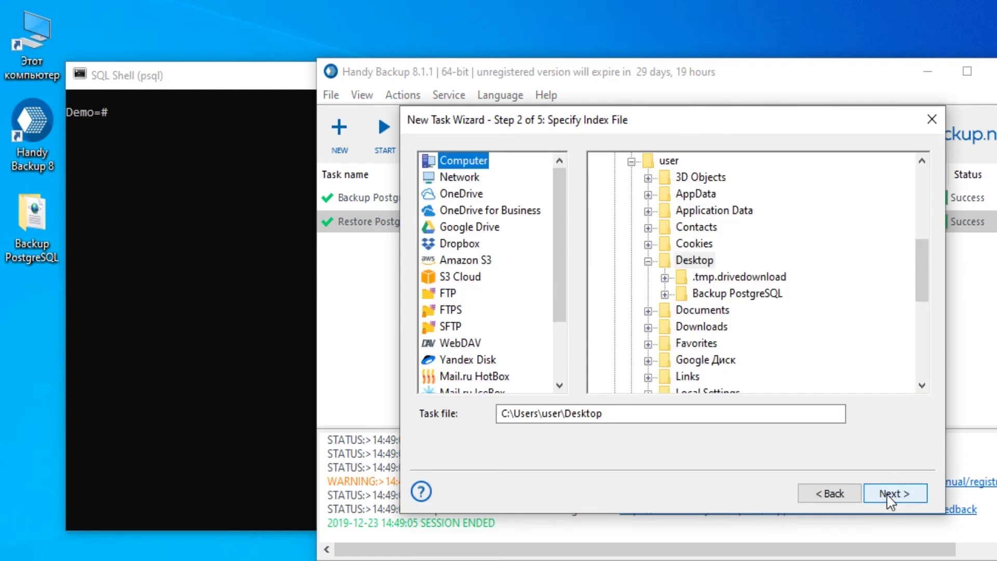
{"action": "double_click", "coordinate": [753, 294]}
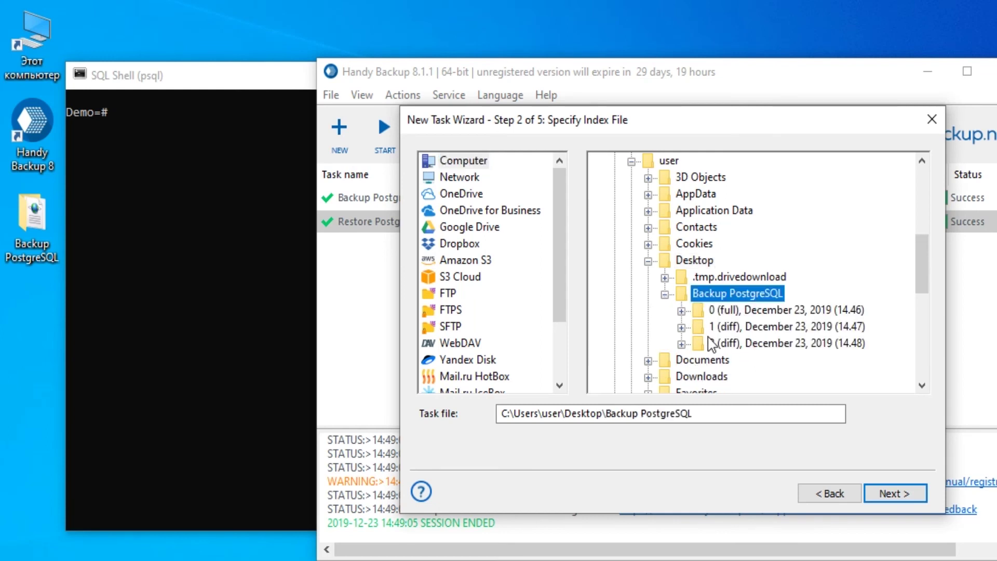
{"action": "left_click", "coordinate": [682, 343]}
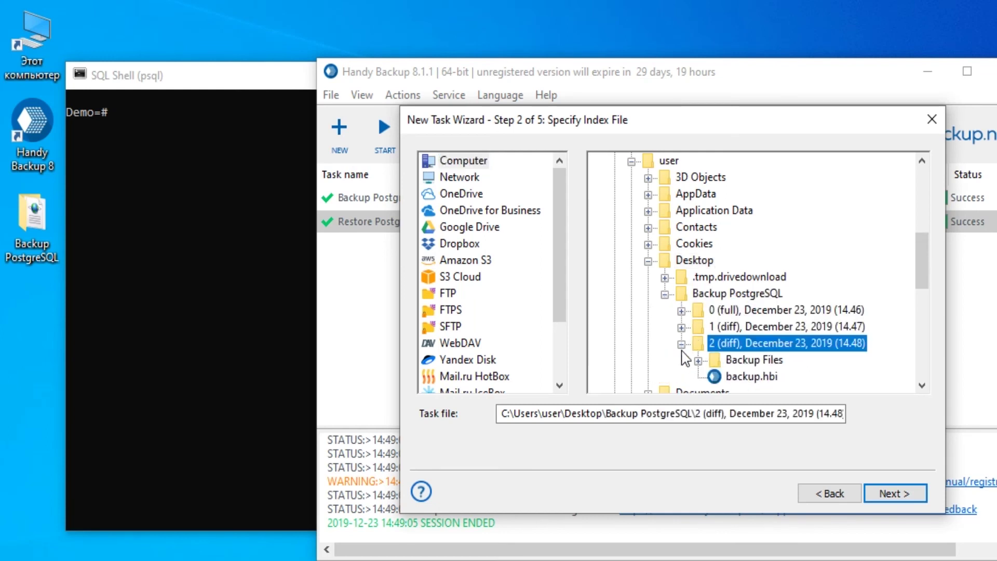
{"action": "left_click", "coordinate": [764, 376]}
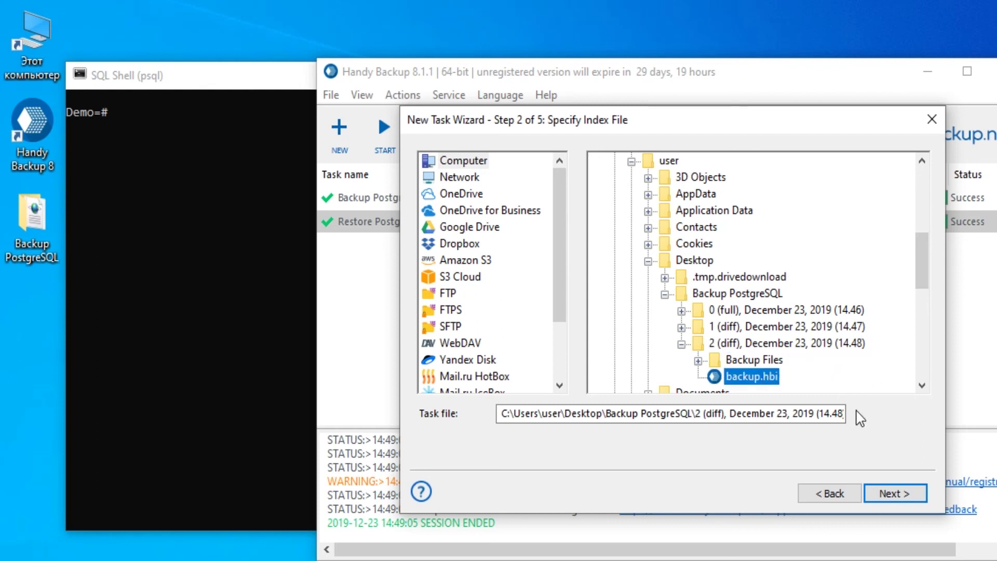
Keep the default location and full restore, name the task 'Restore PostgreSQL v2', and run it.
{"action": "left_click", "coordinate": [890, 493]}
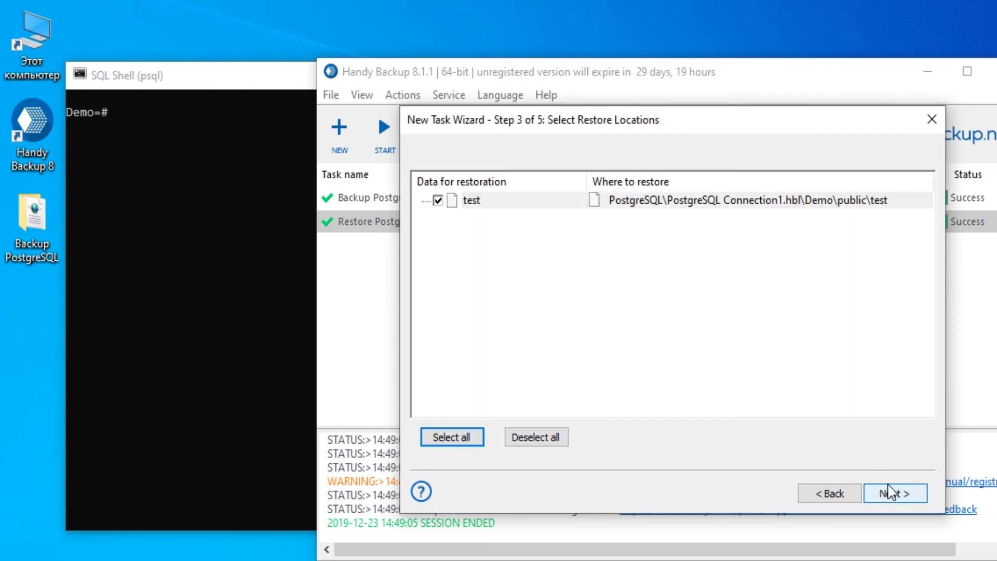
{"action": "left_click", "coordinate": [890, 492]}
{"action": "left_click", "coordinate": [890, 492]}
{"action": "type", "text": "Restore Postgre"}
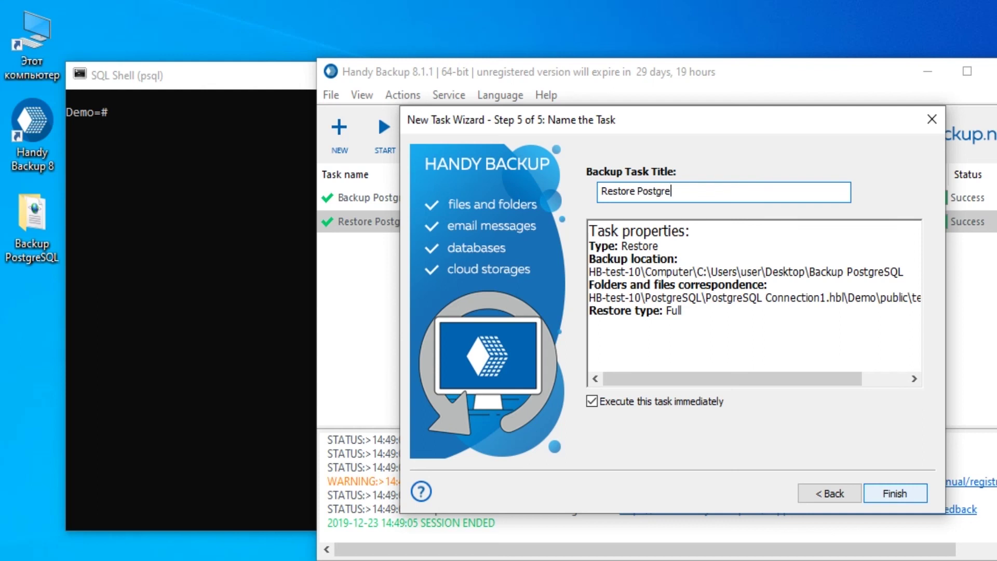
{"action": "type", "text": "SQL v2"}
{"action": "left_click", "coordinate": [890, 492]}
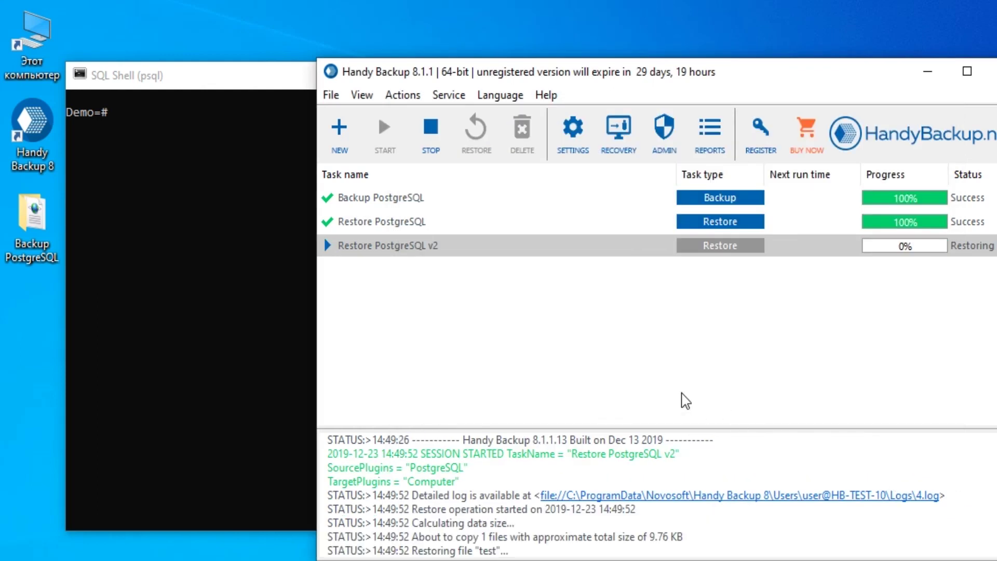
Rerun SELECT * FROM test; in psql to check it lists Tom, Genri, Ruby and Mary.
{"action": "left_click", "coordinate": [241, 326]}
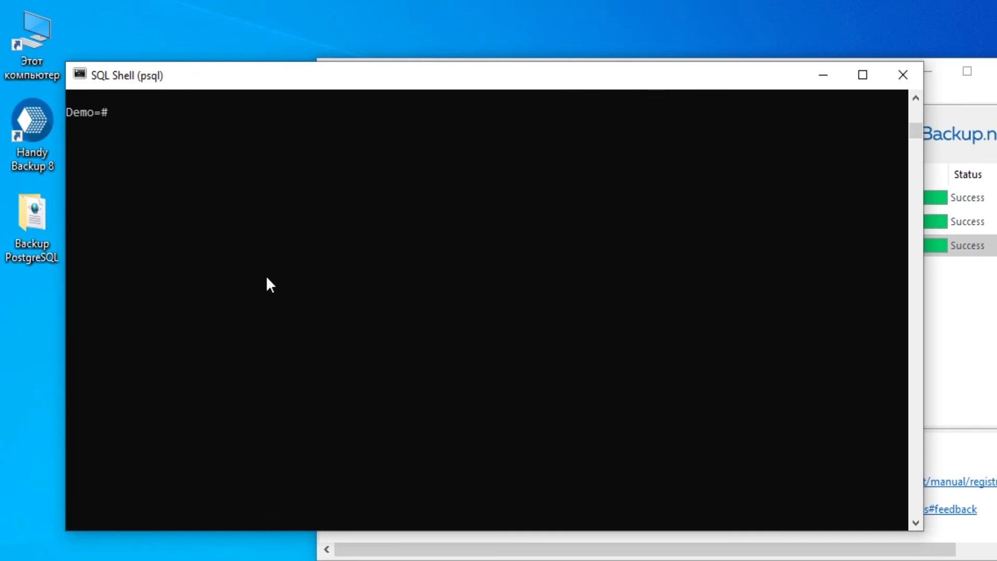
{"action": "type", "text": "SELECT * FROM test;"}
{"action": "key", "text": "Return"}
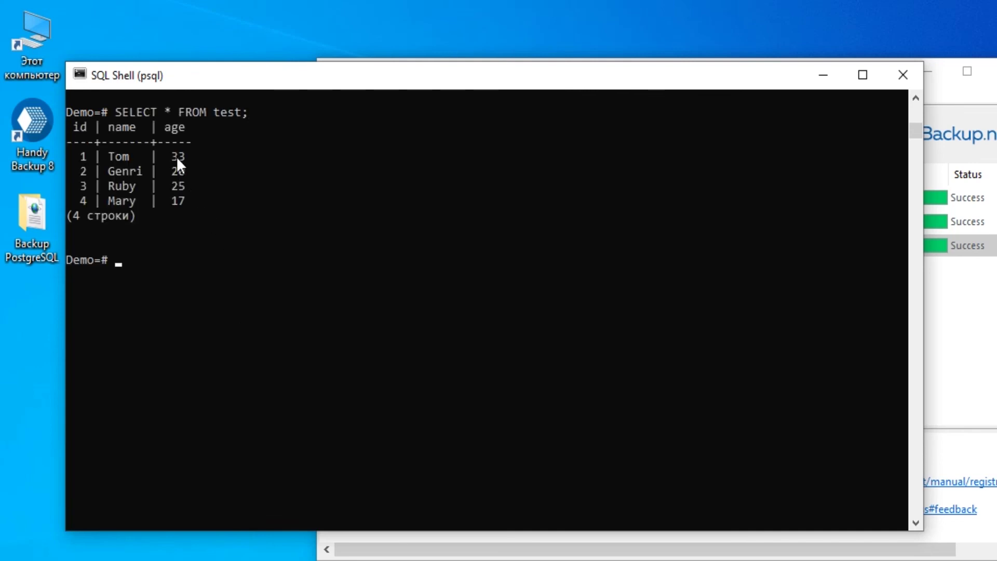